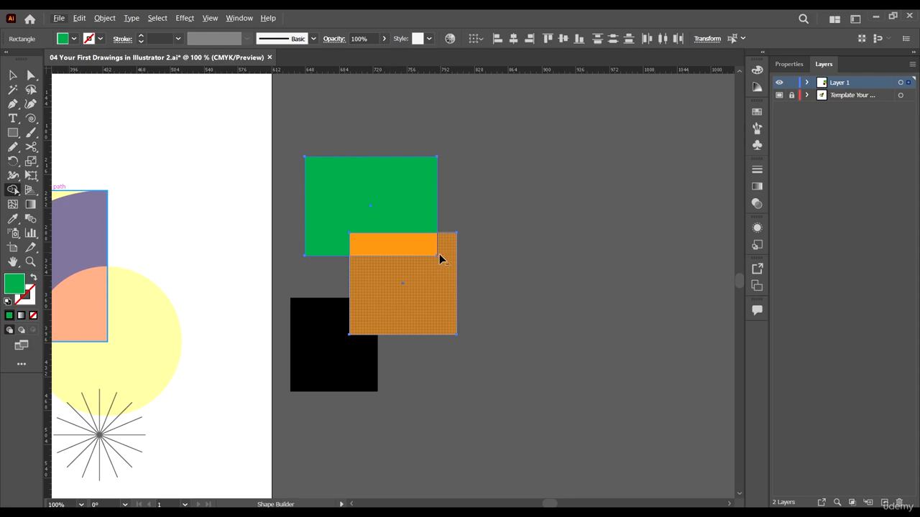
- Try cutting the overlap between the green and orange rectangles out with Shape Builder, and undo the cut
alt+click(381, 243)
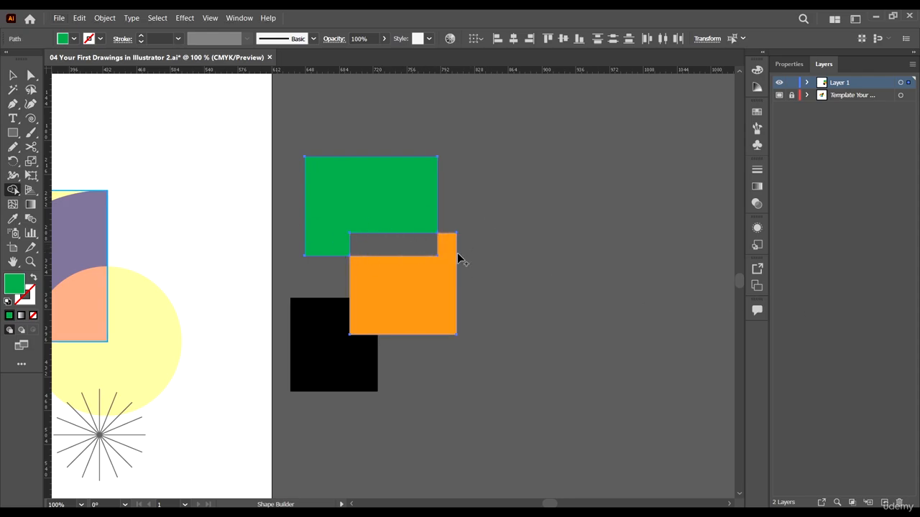
key(ctrl+z)
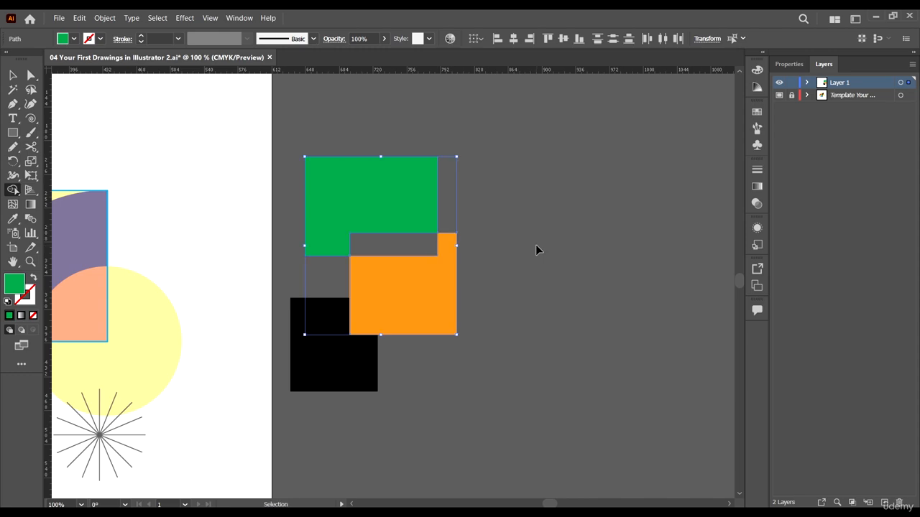
key(ctrl+z)
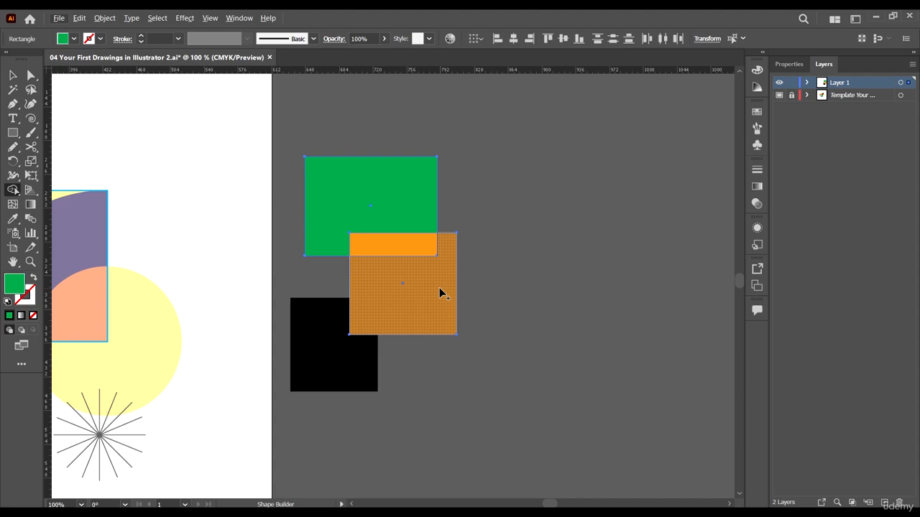
- Try removing the whole orange rectangle, including its overlap with the green one, with Shape Builder, and undo the removal
drag(431, 299, 407, 249)
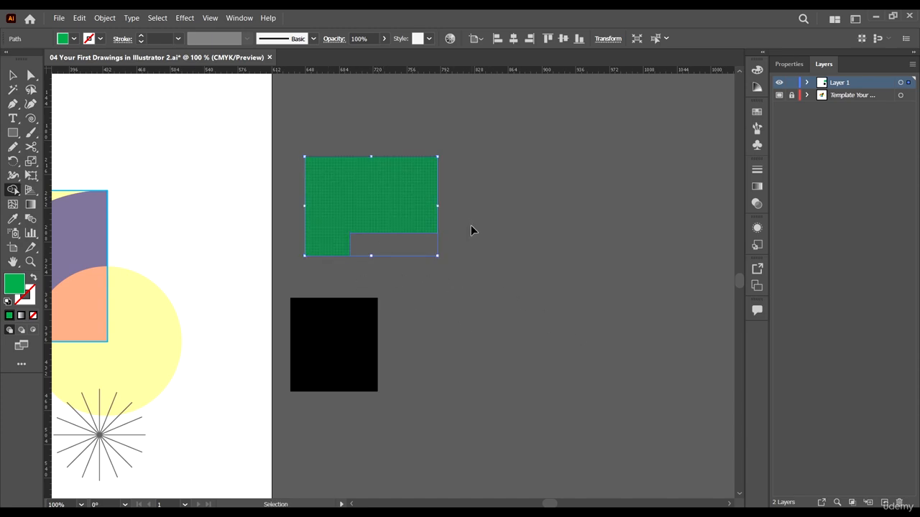
key(ctrl+z)
click(582, 239)
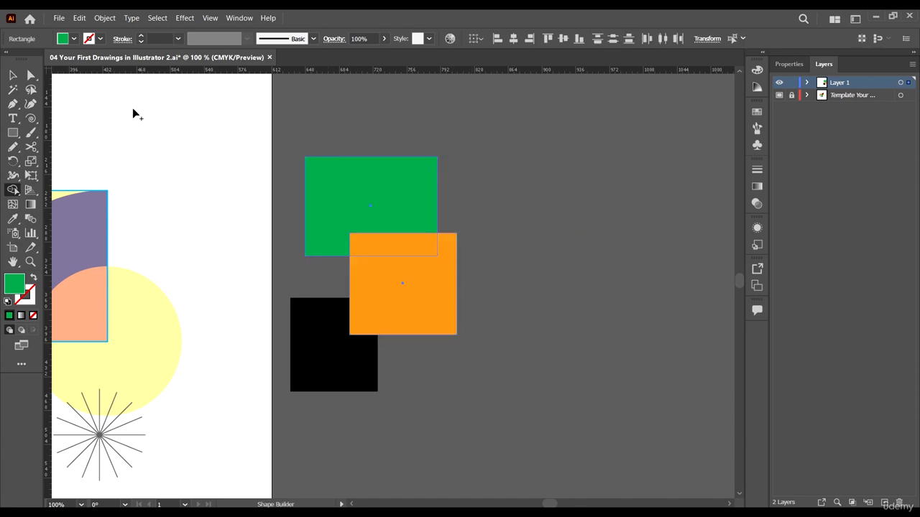
- Select all three overlapping rectangles and fill the green rectangle's exposed region with dark red using Shape Builder
click(11, 74)
drag(531, 365, 341, 249)
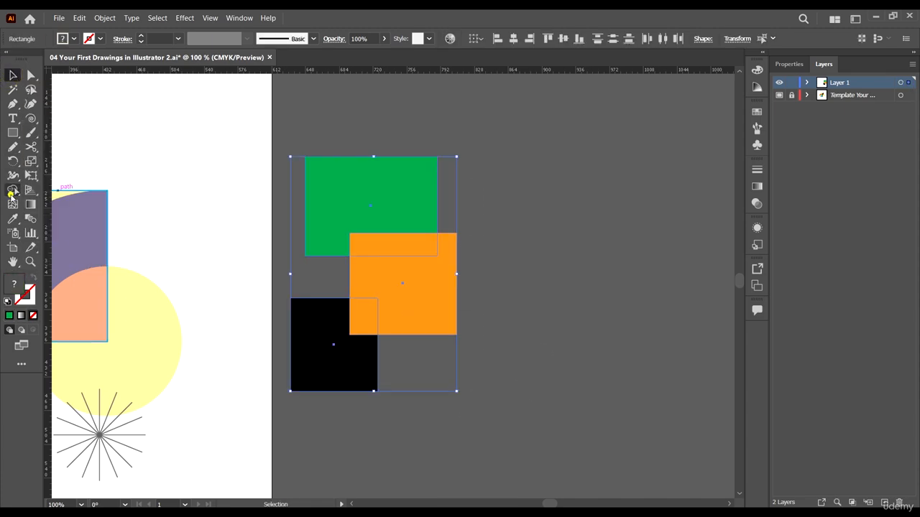
click(13, 189)
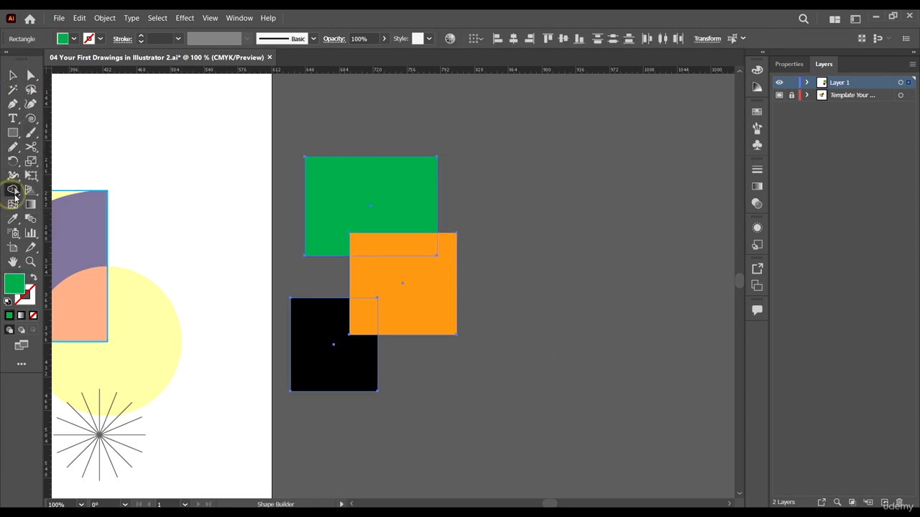
click(754, 69)
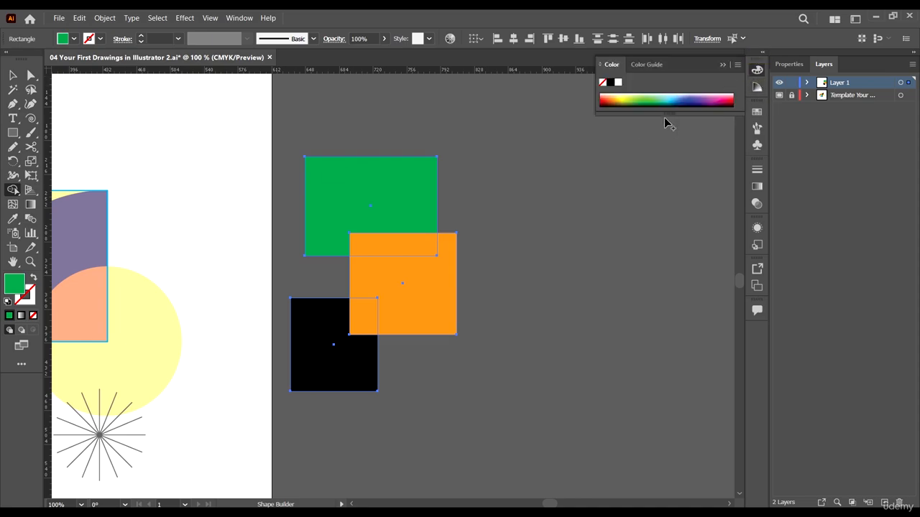
drag(669, 115, 672, 165)
click(693, 115)
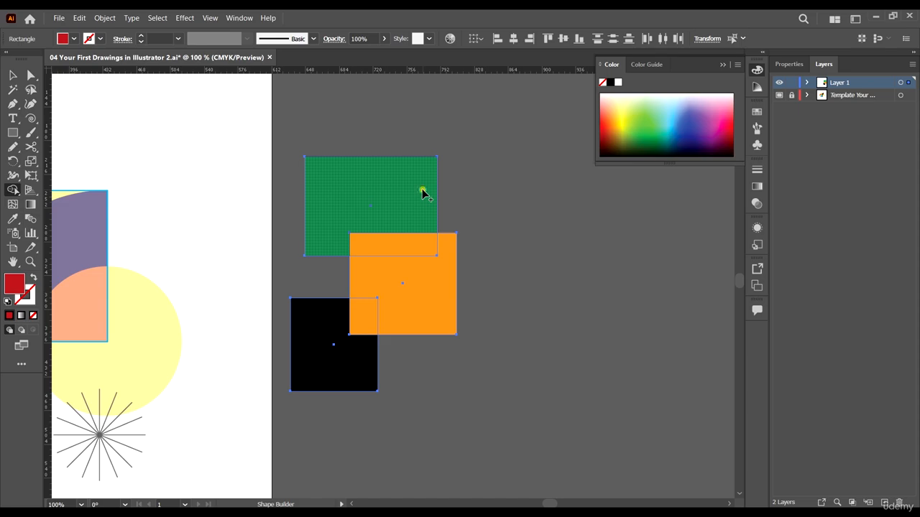
click(423, 191)
- With Shape Builder, fill the orange rectangle's non-overlapping region with purple and the black square's exposed region with light green
click(706, 128)
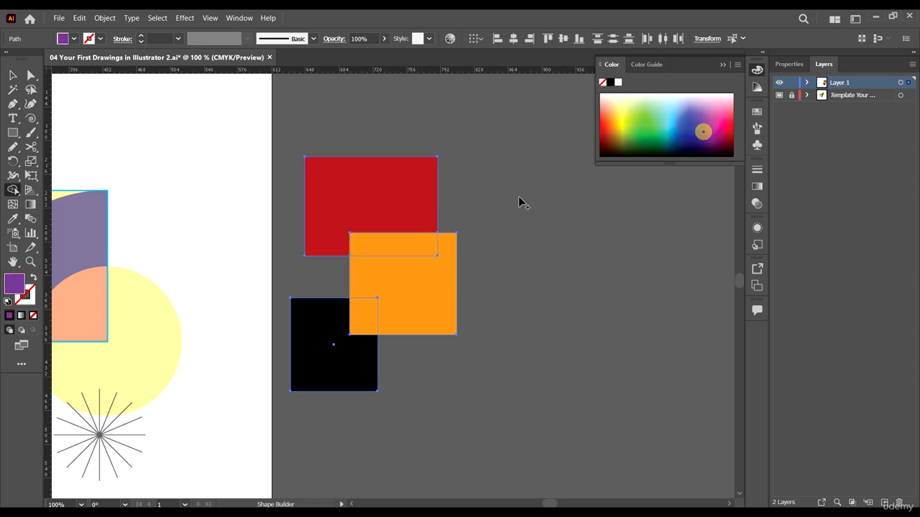
click(410, 284)
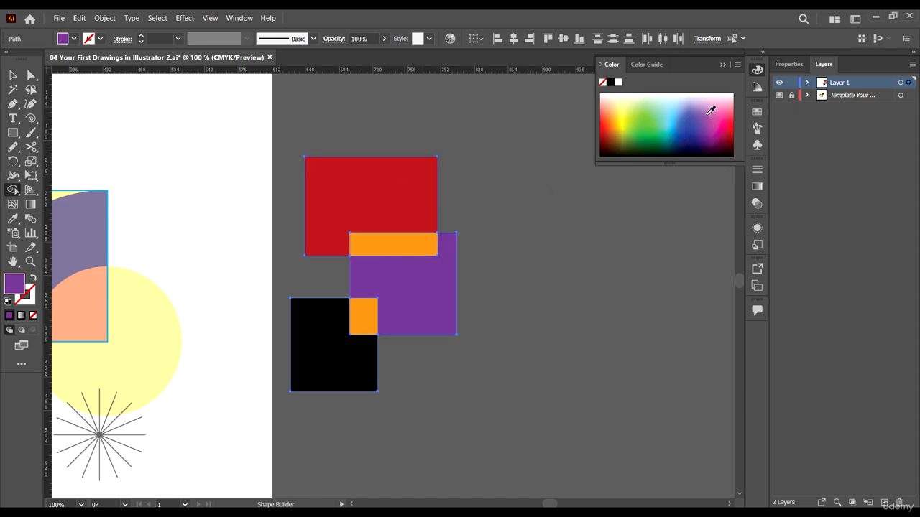
drag(711, 110, 609, 153)
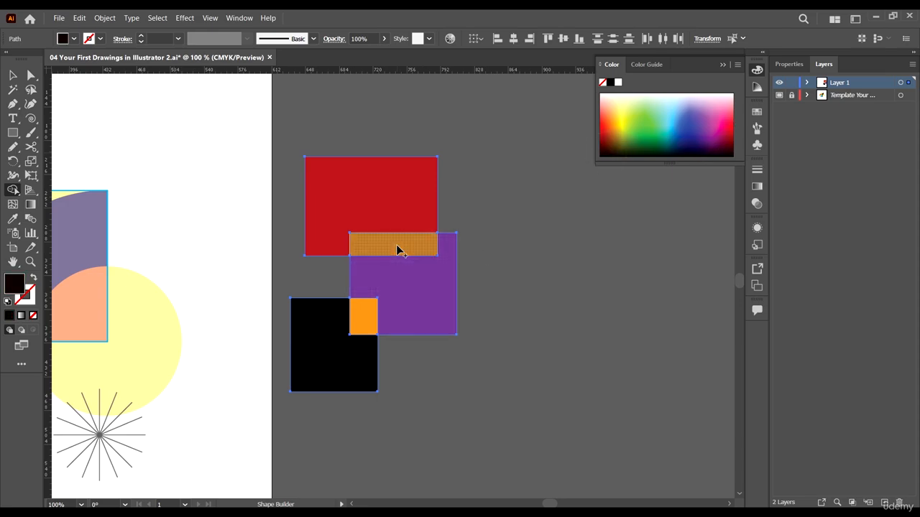
click(332, 351)
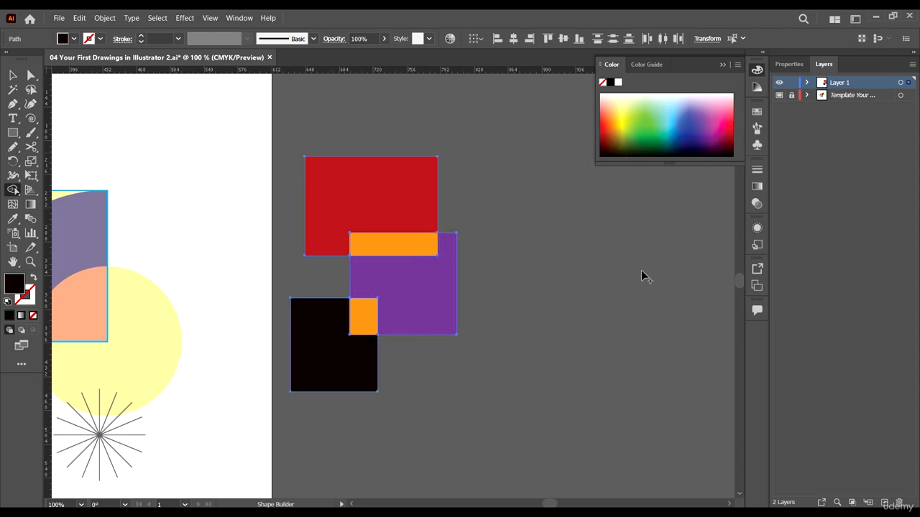
drag(696, 148, 649, 122)
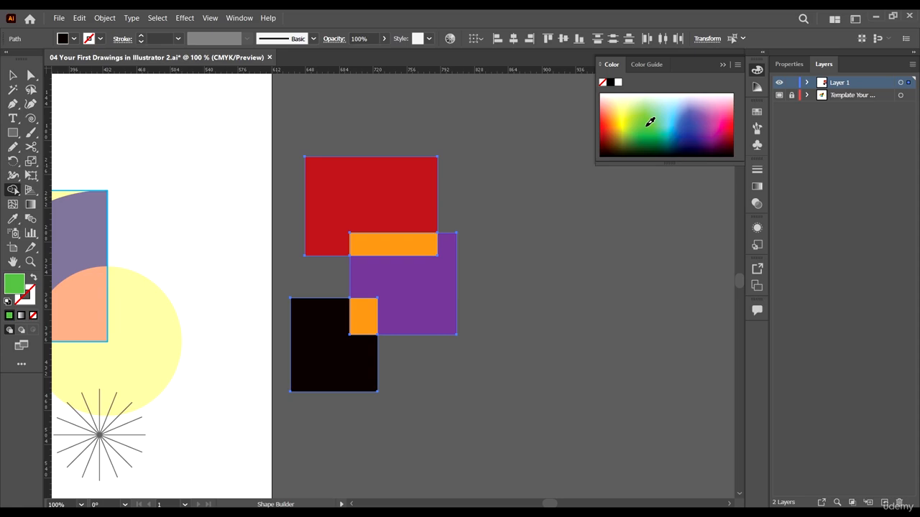
click(328, 351)
- Fill the small overlap between the light green and purple shapes with dark blue using Shape Builder
click(669, 116)
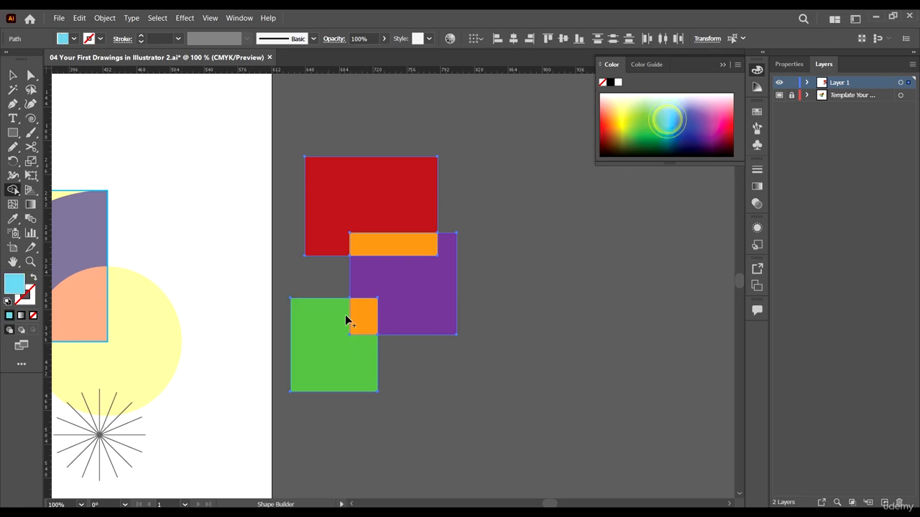
click(363, 316)
click(690, 119)
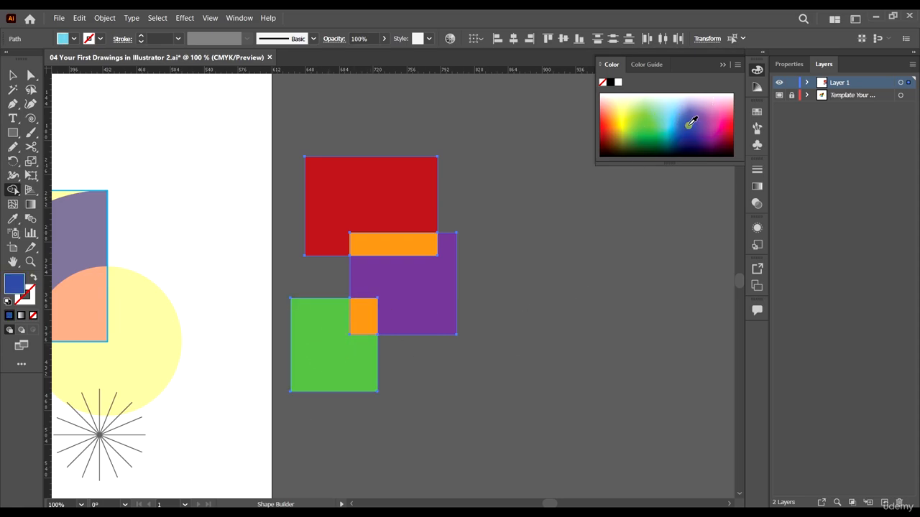
click(689, 139)
click(361, 313)
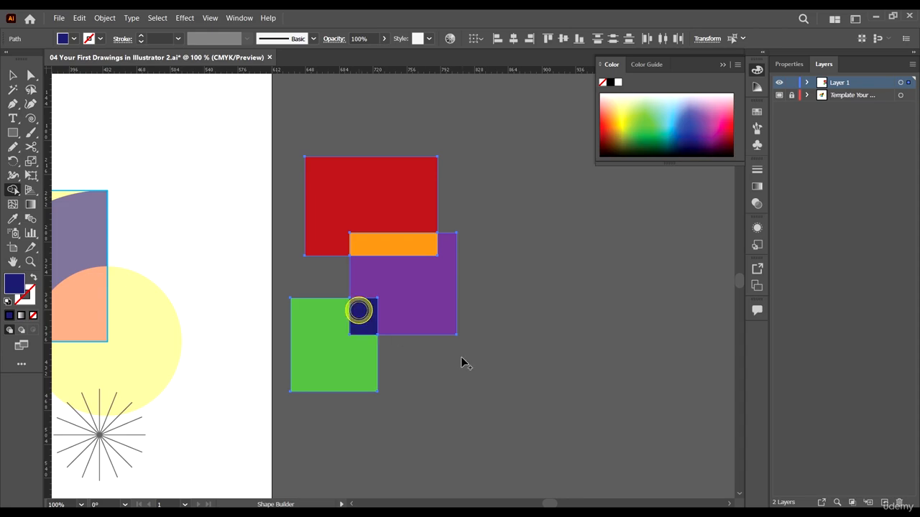
- Fill the overlap between the red and purple rectangles with orange-red using Shape Builder, and deselect the shapes
drag(639, 107, 601, 125)
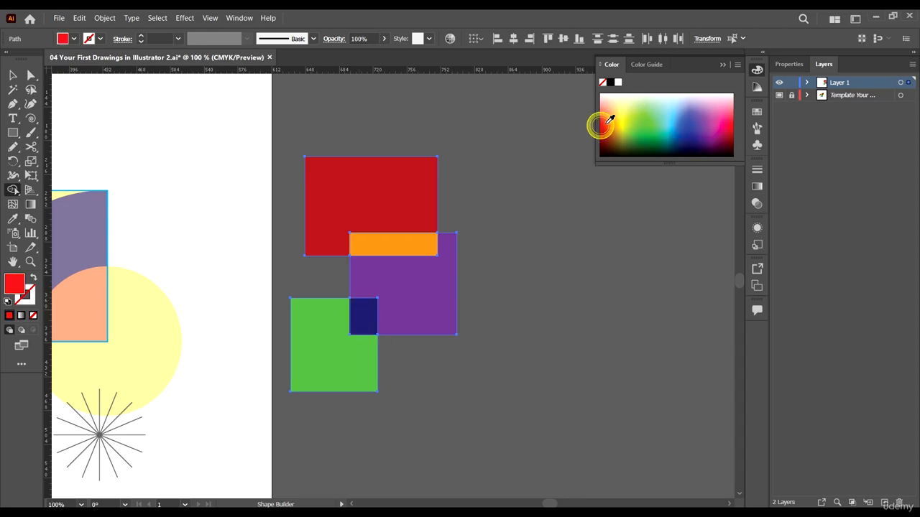
click(604, 125)
click(392, 249)
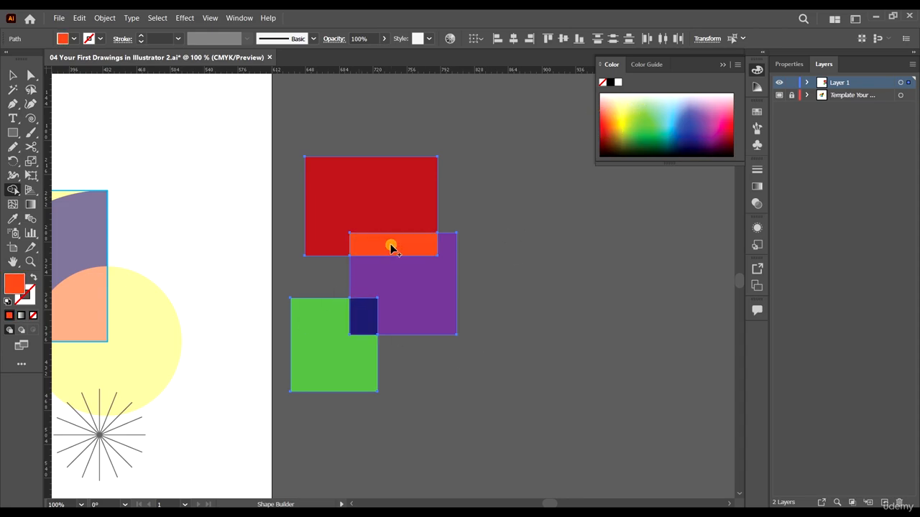
scroll(502, 293, down, 2)
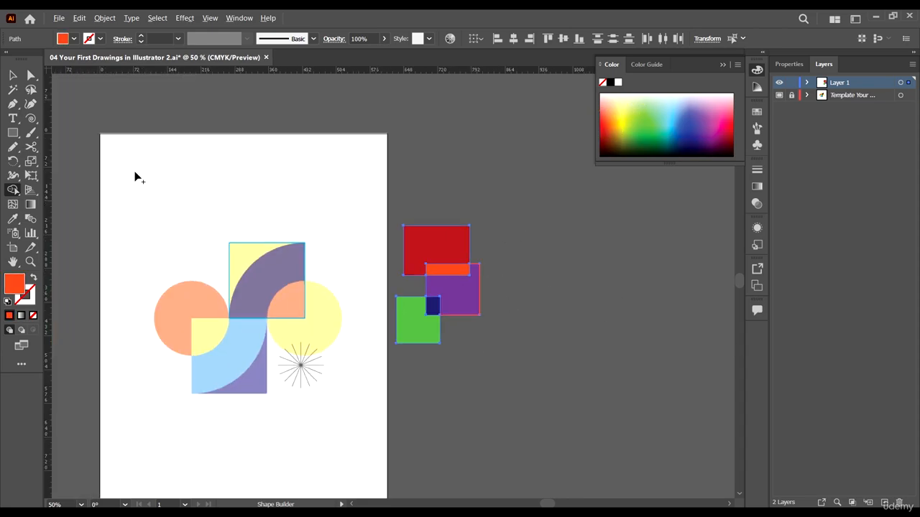
click(12, 75)
click(520, 322)
- Delete all the coloured practice shapes beside the artboard
scroll(463, 269, up, 2)
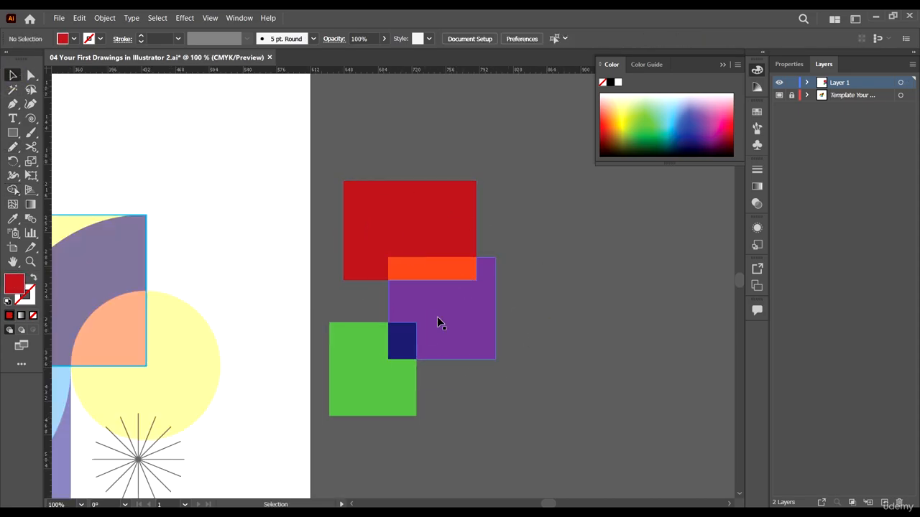
scroll(527, 293, down, 2)
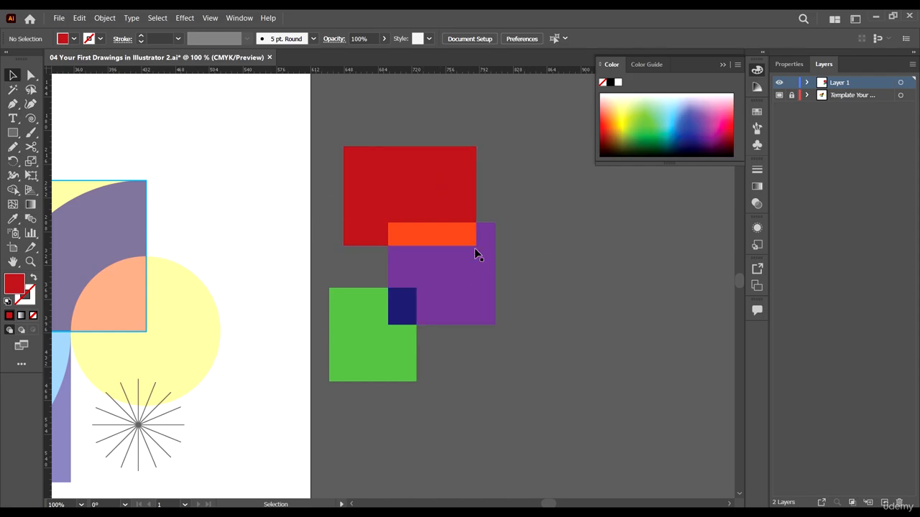
key(ctrl)
key(ctrl)
scroll(381, 252, right, 3)
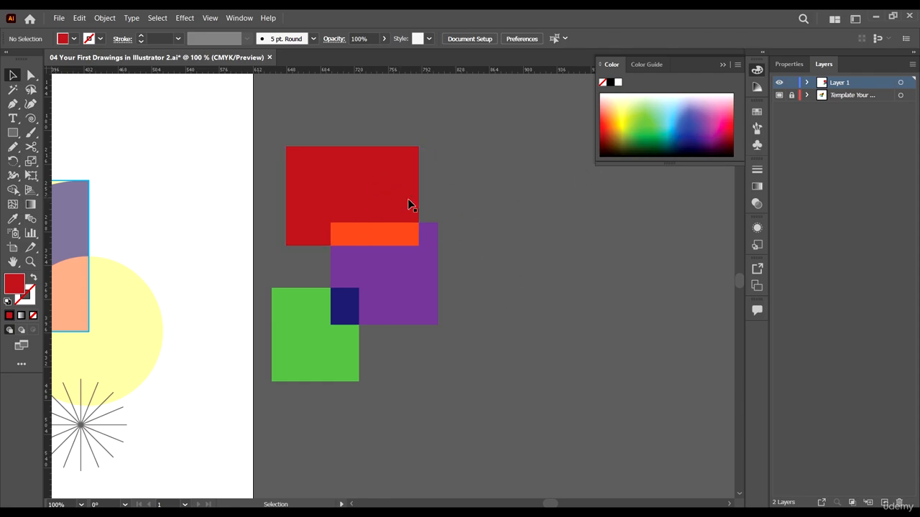
scroll(530, 247, down, 4)
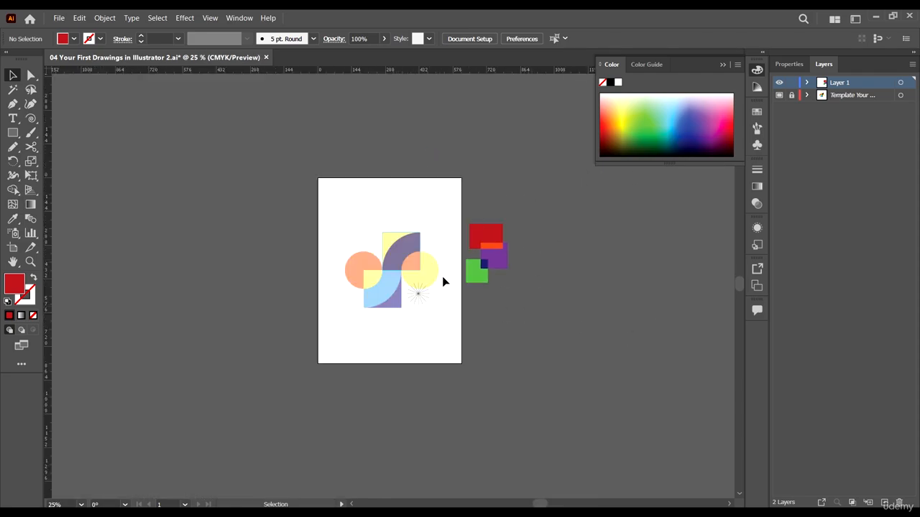
scroll(465, 261, up, 3)
drag(605, 336, 467, 108)
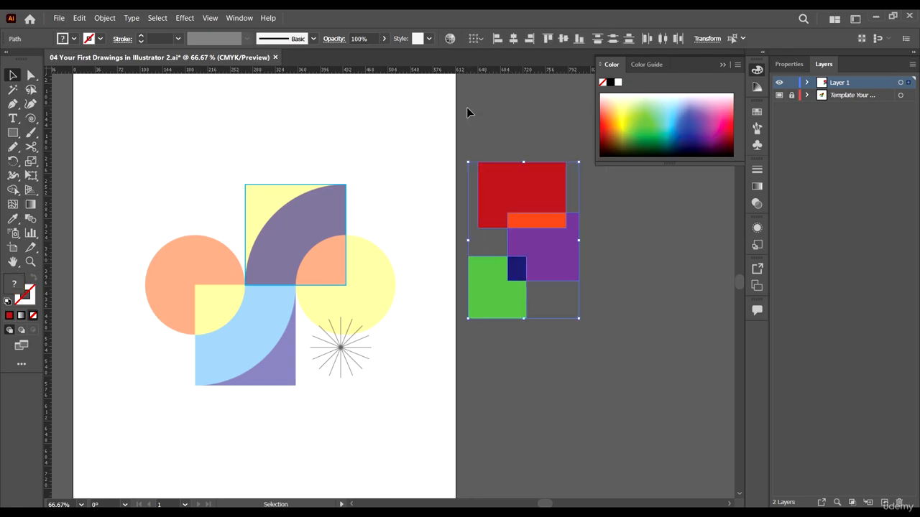
key(Delete)
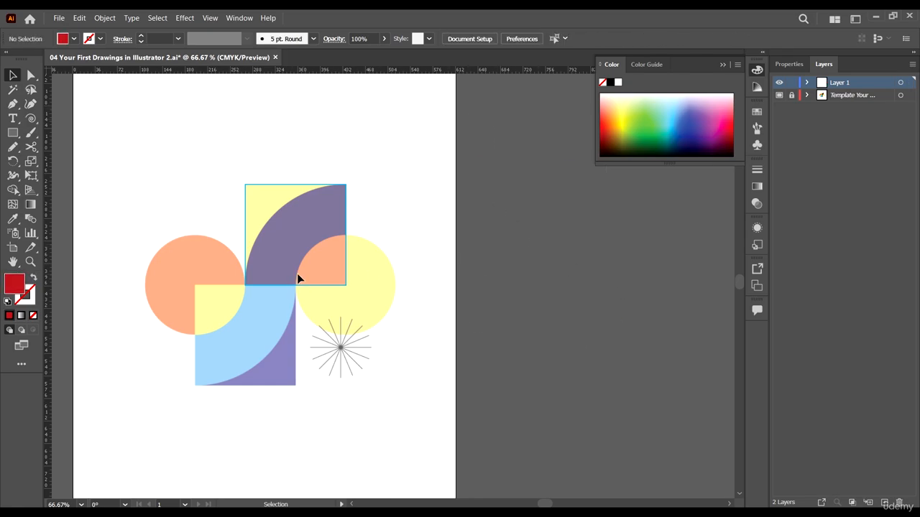
- Draw a red circle about 322 pt in diameter, centred on the lower-right corner of the template's blue-outlined square
click(13, 132)
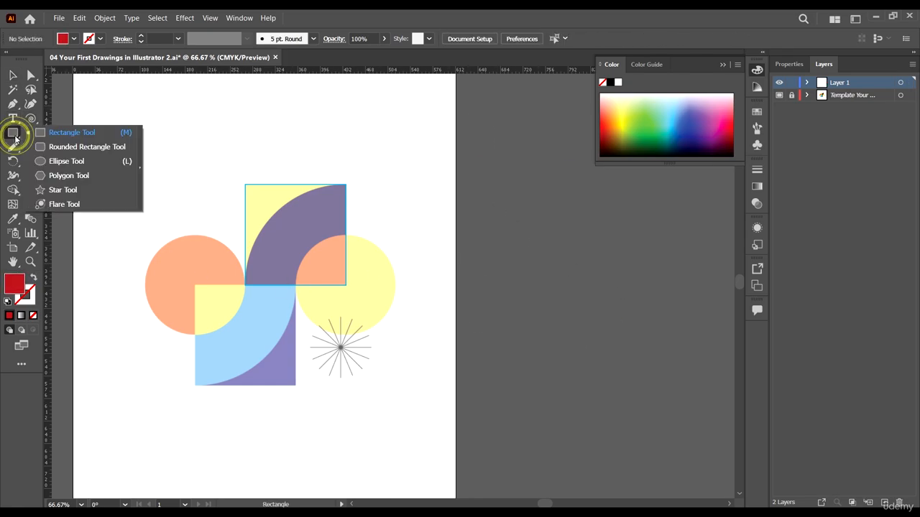
click(66, 161)
scroll(335, 297, up, 2)
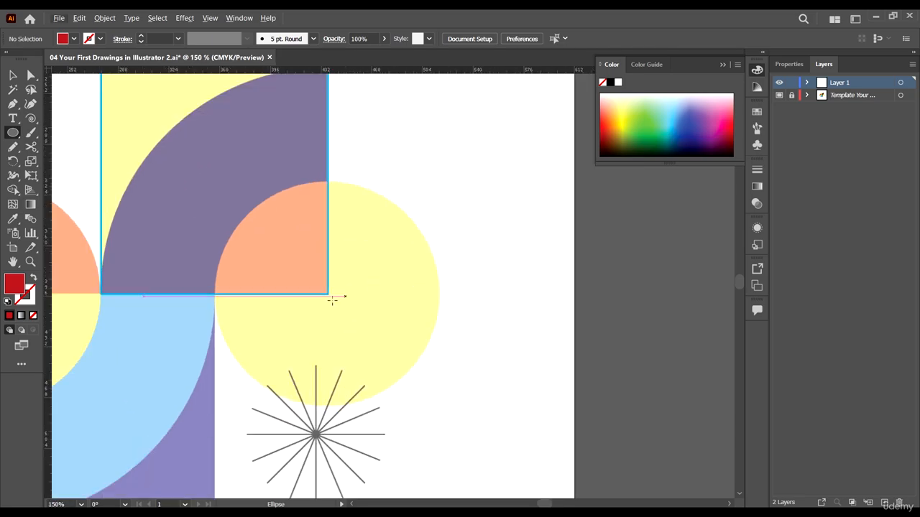
drag(327, 293, 555, 479)
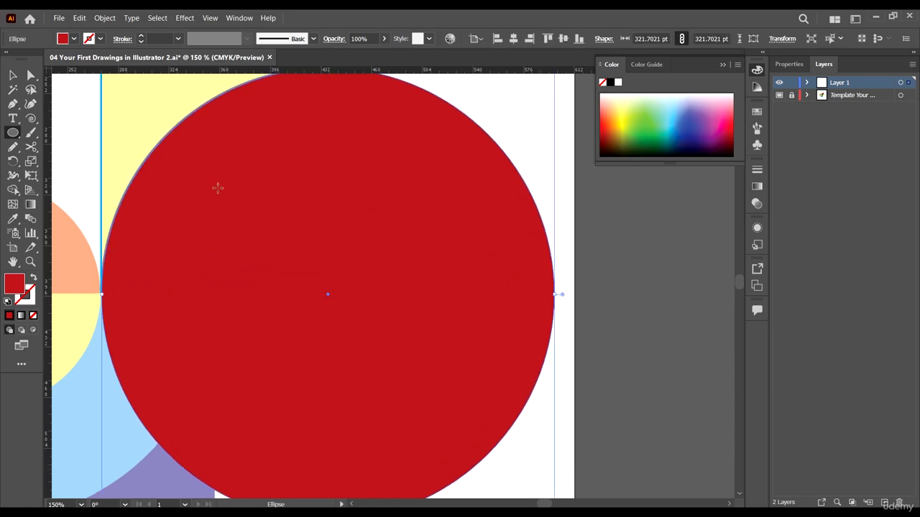
- Examine how closely the red circle's edge follows the large purple arc and the square's side in the template
scroll(140, 132, up, 5)
click(15, 74)
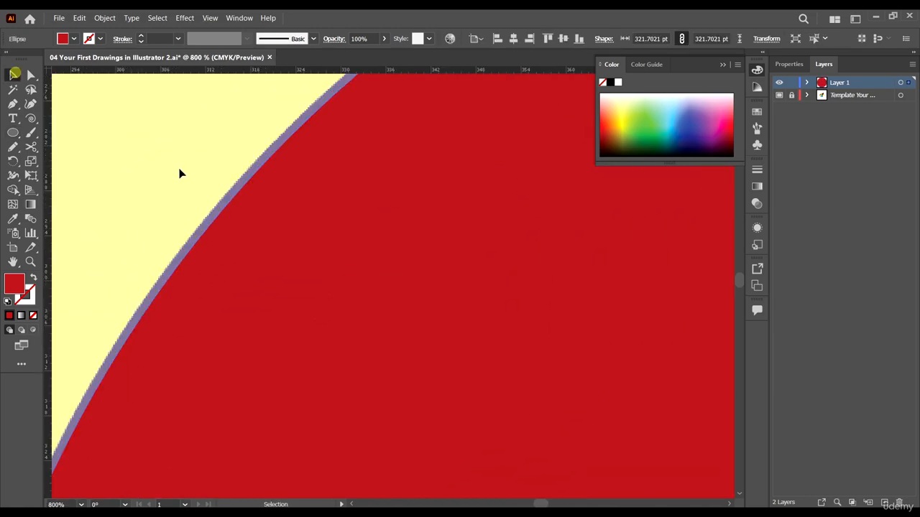
scroll(479, 376, down, 3)
scroll(370, 240, down, 3)
scroll(437, 289, up, 4)
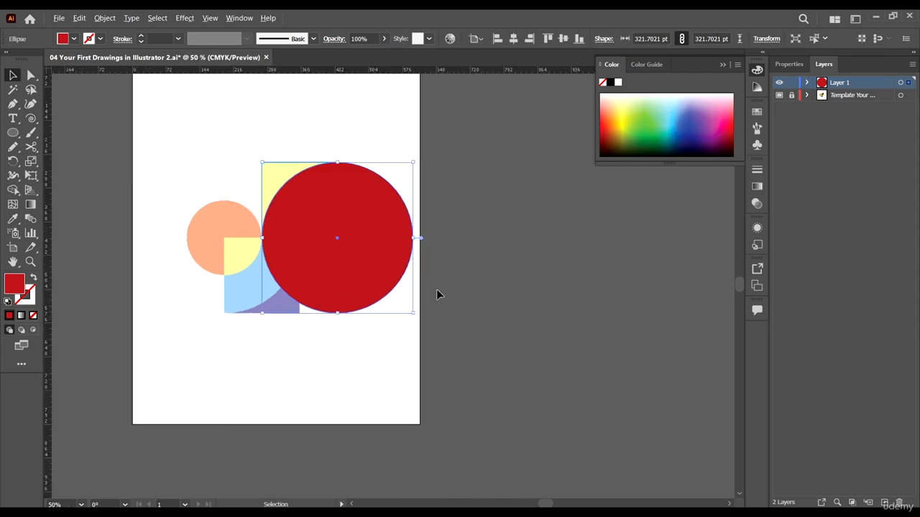
scroll(234, 194, left, 1)
scroll(232, 198, left, 5)
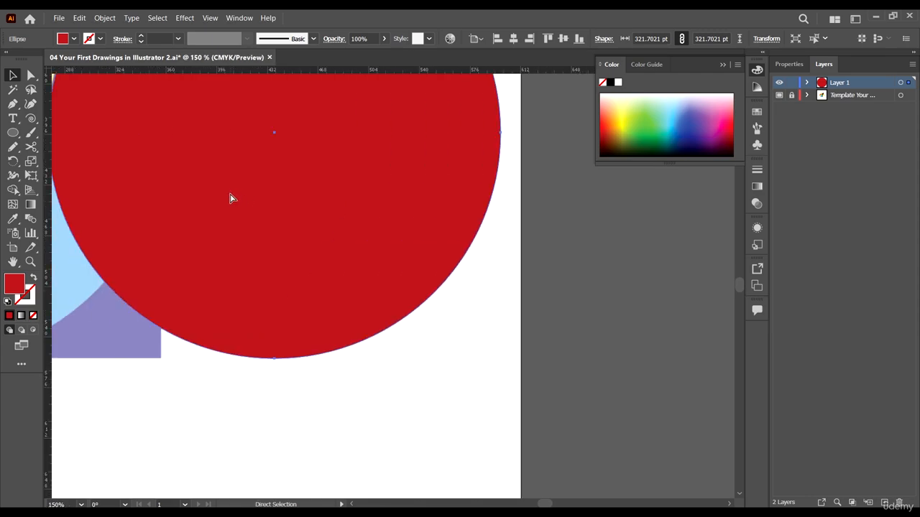
scroll(164, 187, up, 3)
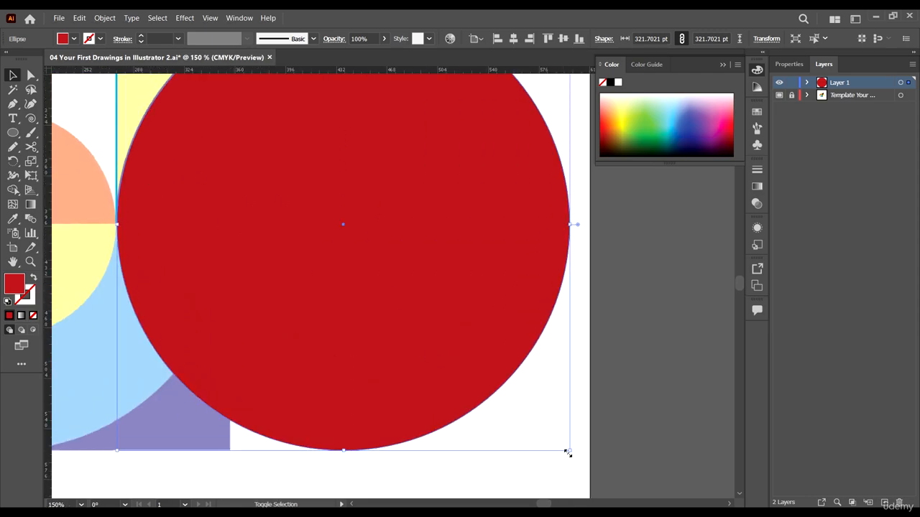
drag(569, 451, 570, 450)
scroll(95, 190, up, 6)
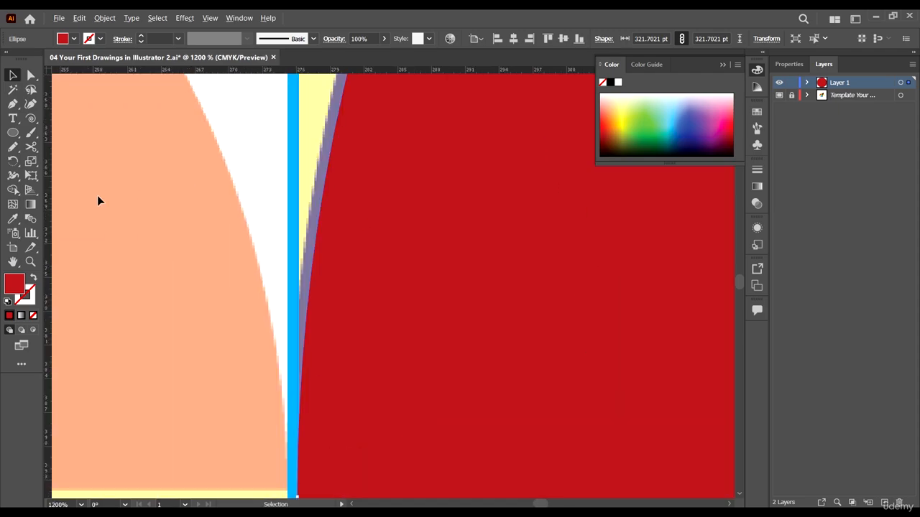
scroll(188, 248, down, 6)
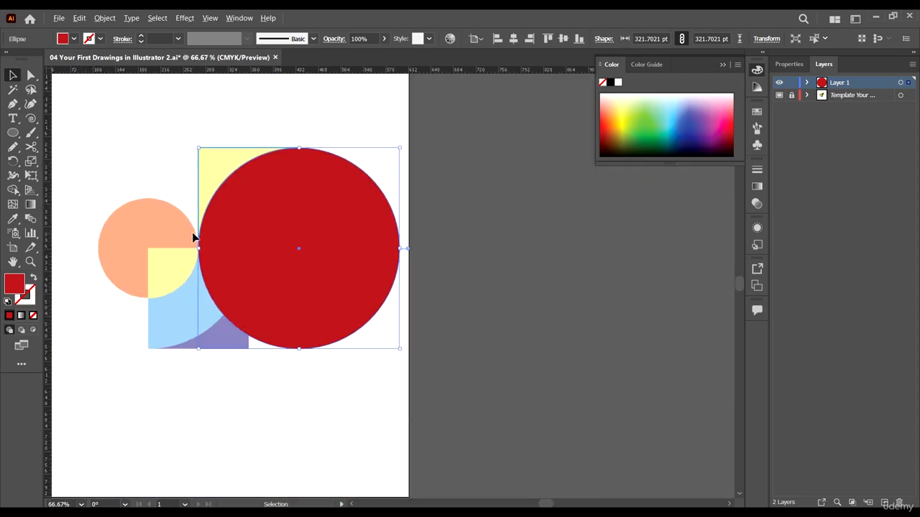
- Swap the large circle's fill and stroke so it becomes a red 1 pt outline with no fill
scroll(275, 191, up, 3)
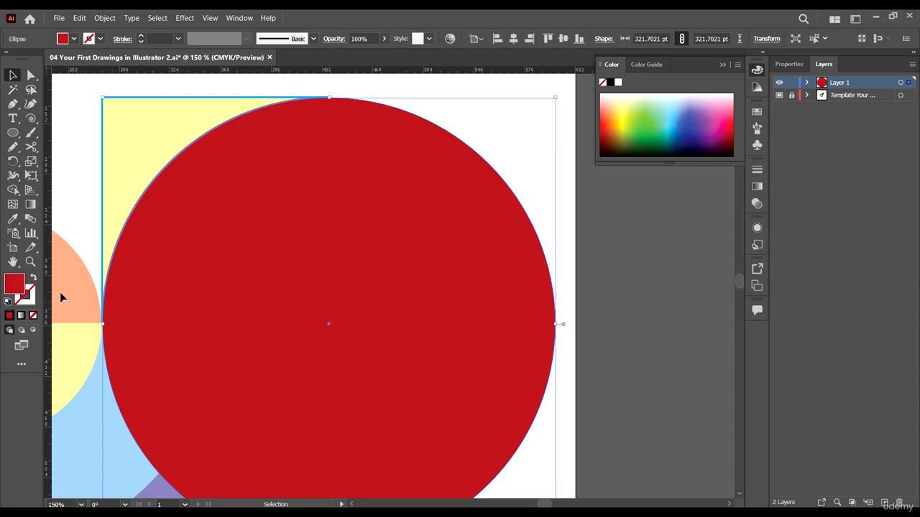
click(33, 278)
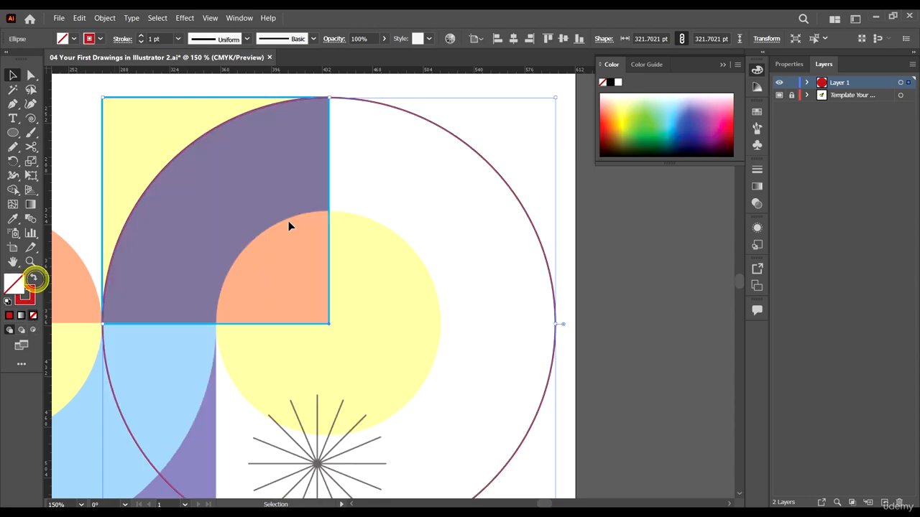
scroll(329, 117, down, 2)
scroll(234, 176, down, 1)
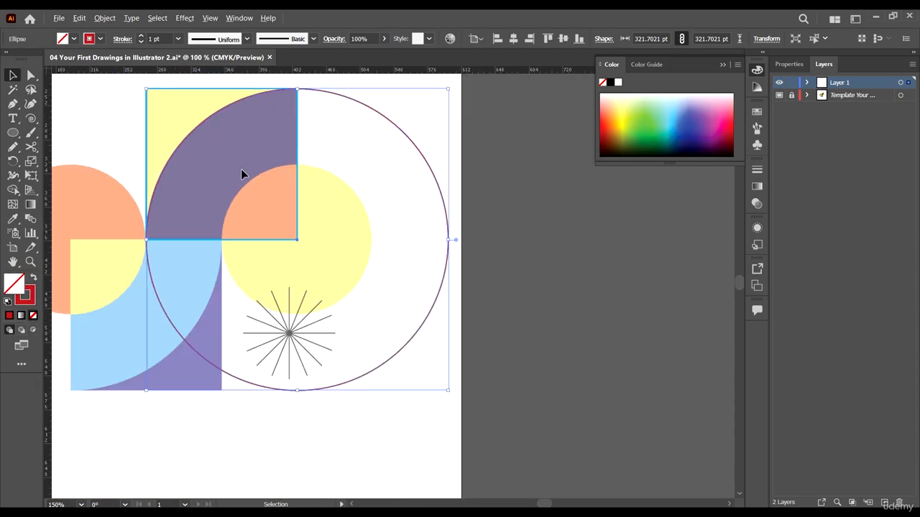
scroll(124, 127, up, 1)
- Copy the large circle, paste it in front, and scale the copy from its centre to match the template's yellow circle
click(79, 18)
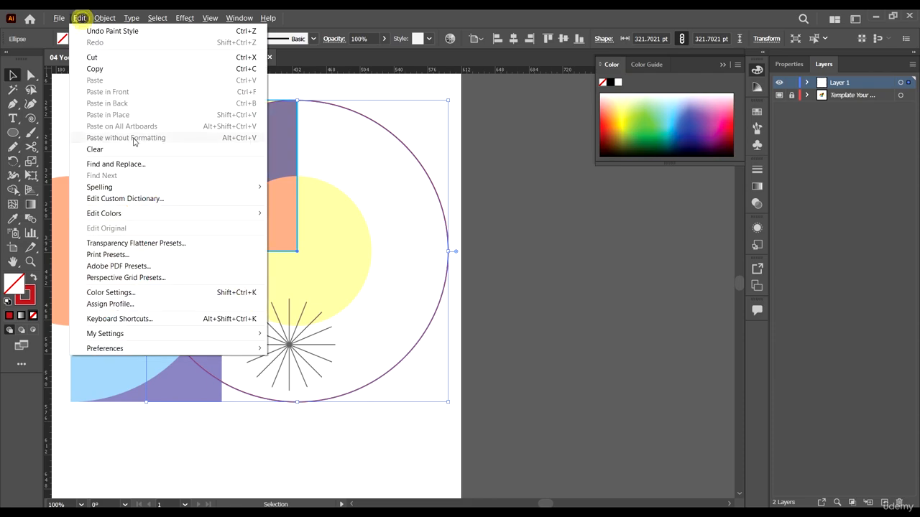
click(101, 68)
click(79, 18)
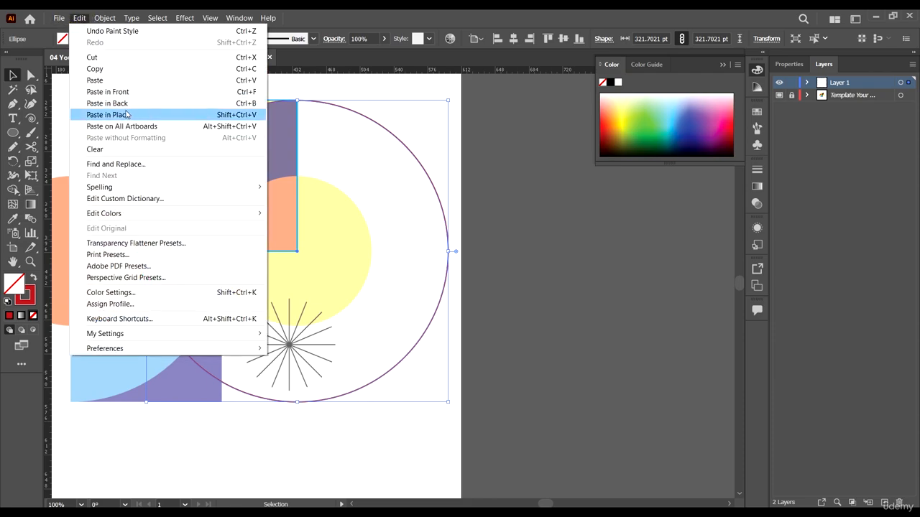
click(244, 91)
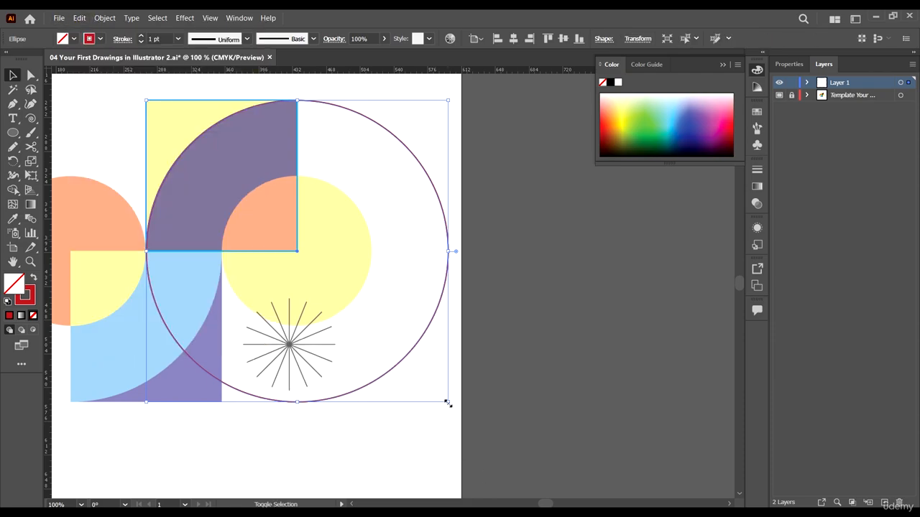
drag(445, 400, 373, 371)
scroll(269, 180, up, 5)
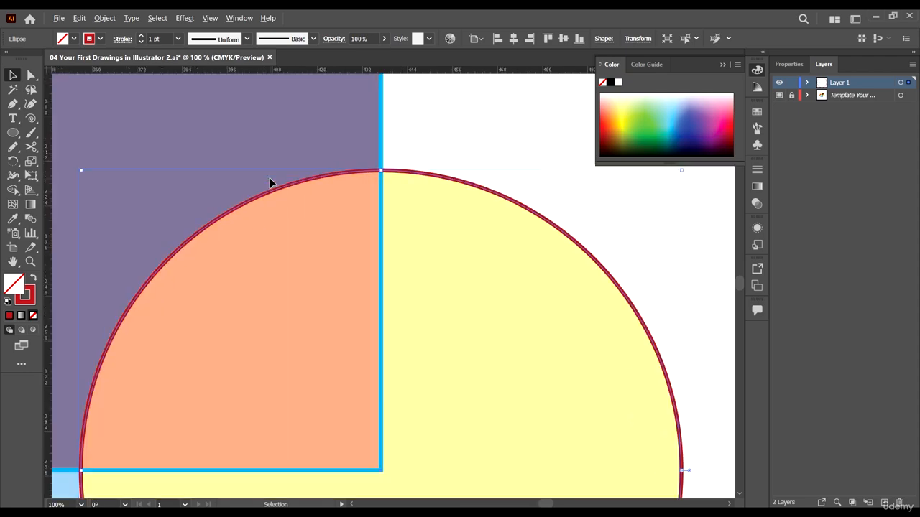
scroll(363, 199, down, 3)
scroll(403, 332, down, 3)
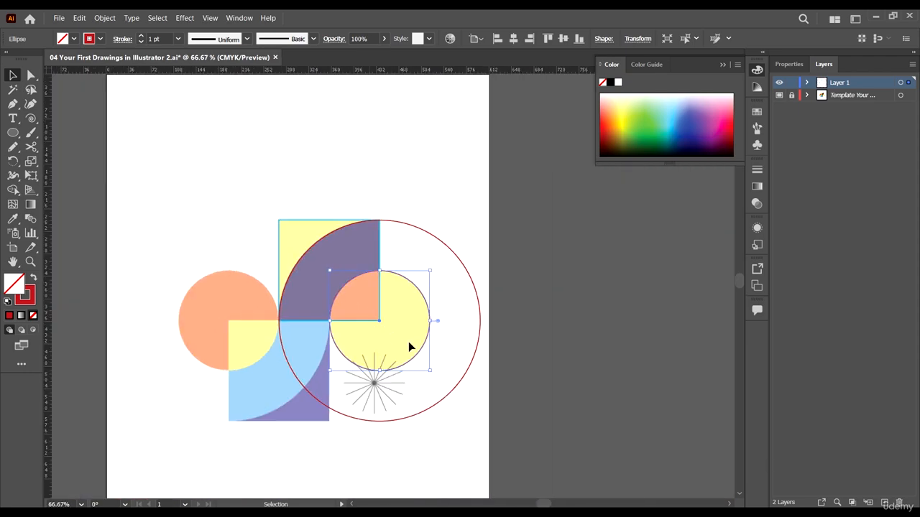
scroll(424, 337, up, 2)
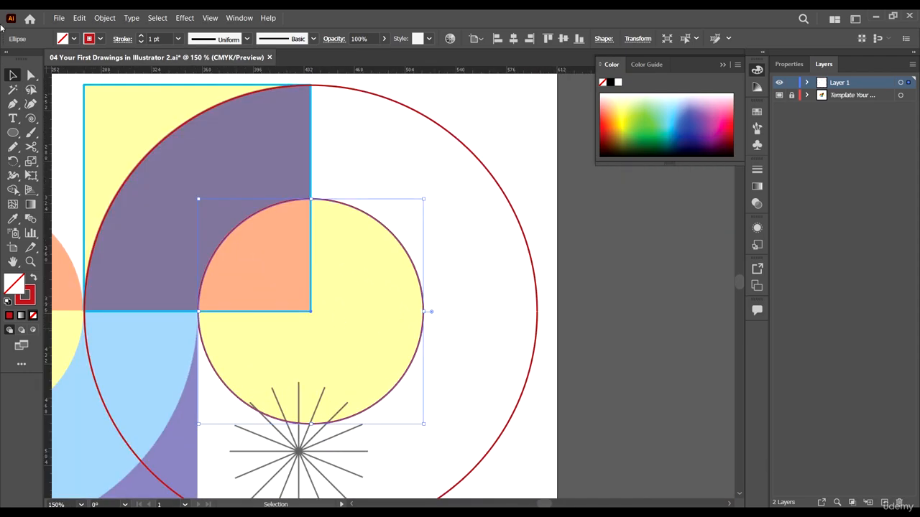
- Paste a copy of the middle circle in front and scale it from the centre into a smaller concentric circle
click(79, 18)
click(118, 67)
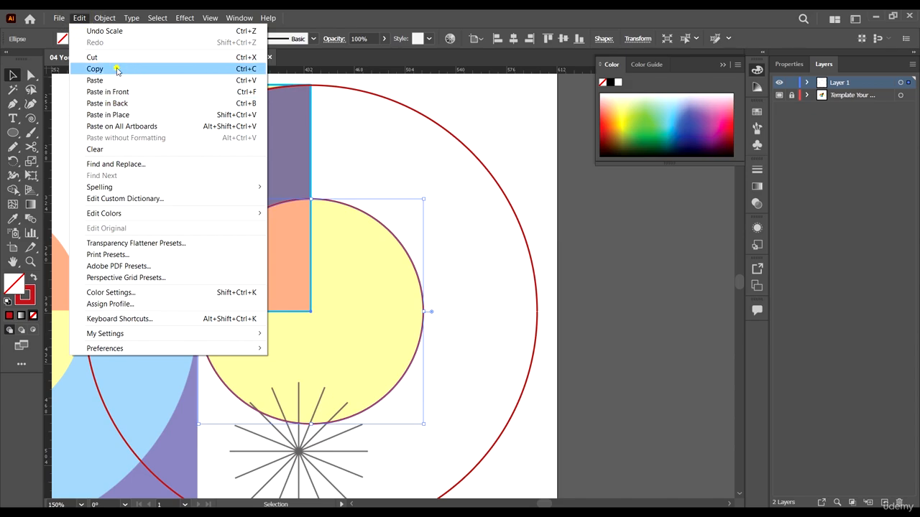
click(80, 18)
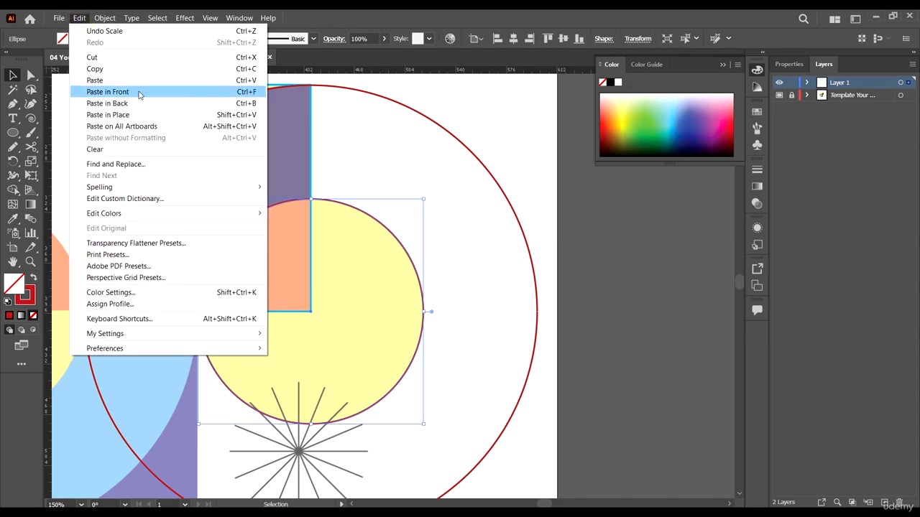
click(140, 92)
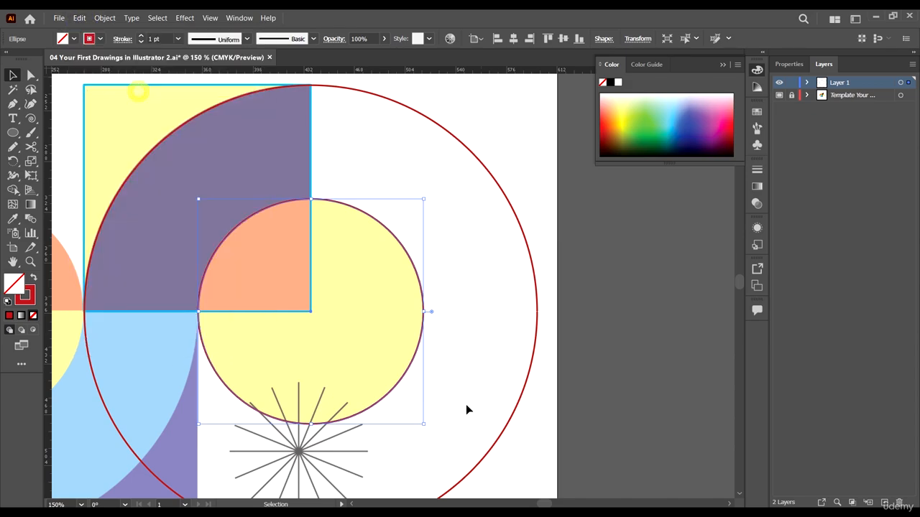
drag(425, 427, 385, 364)
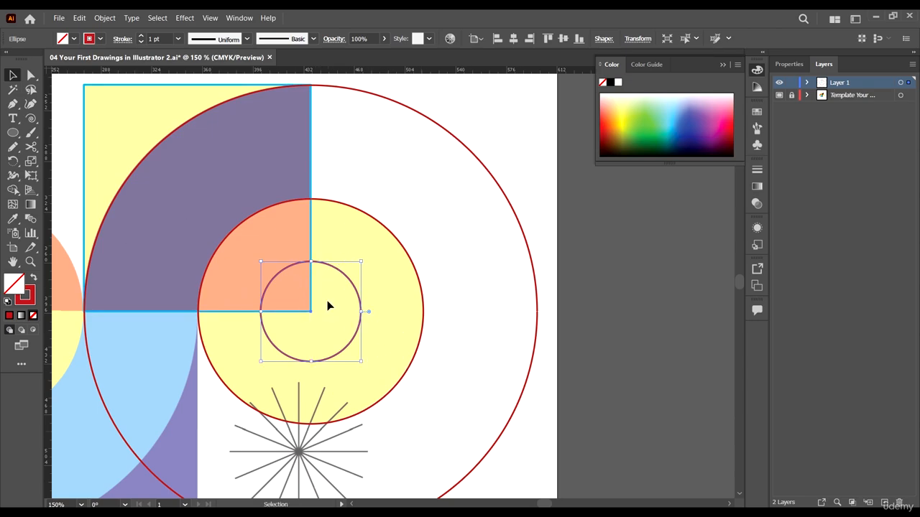
key(ctrl+minus)
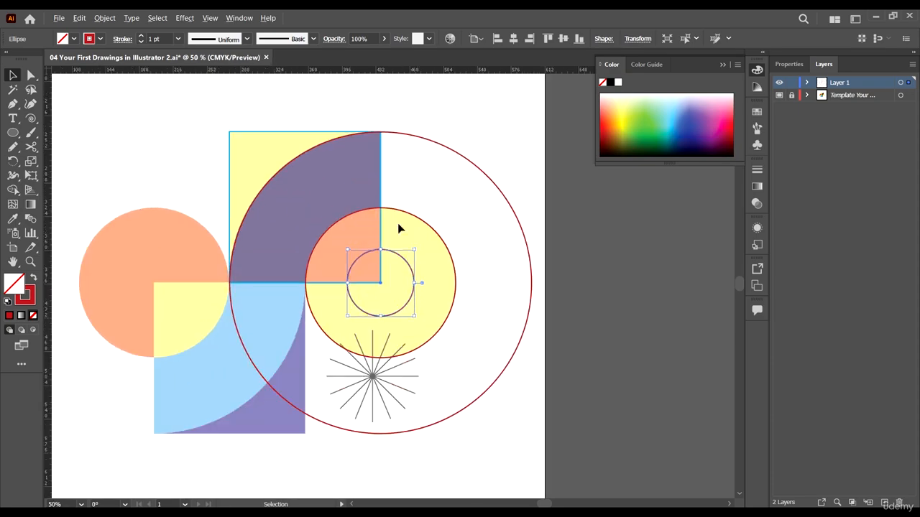
- Give the middle circle a light blue fill and no stroke
click(432, 229)
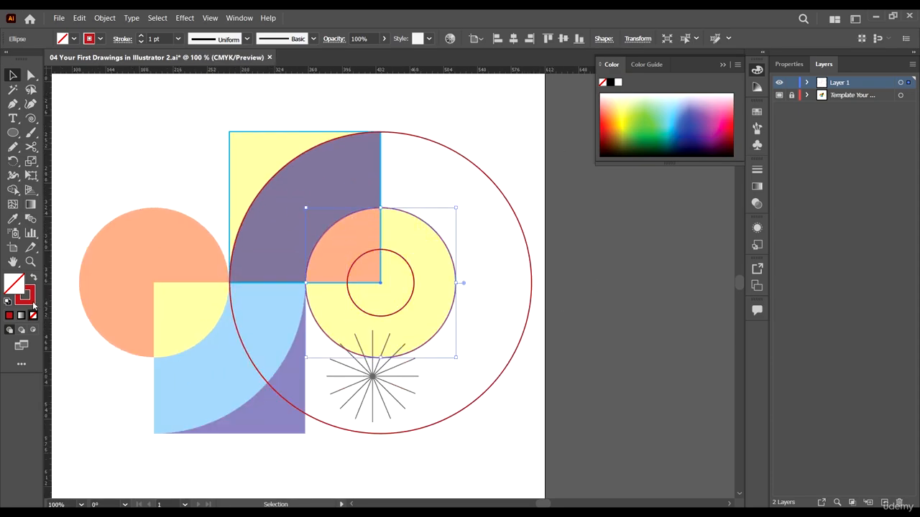
click(34, 278)
click(100, 38)
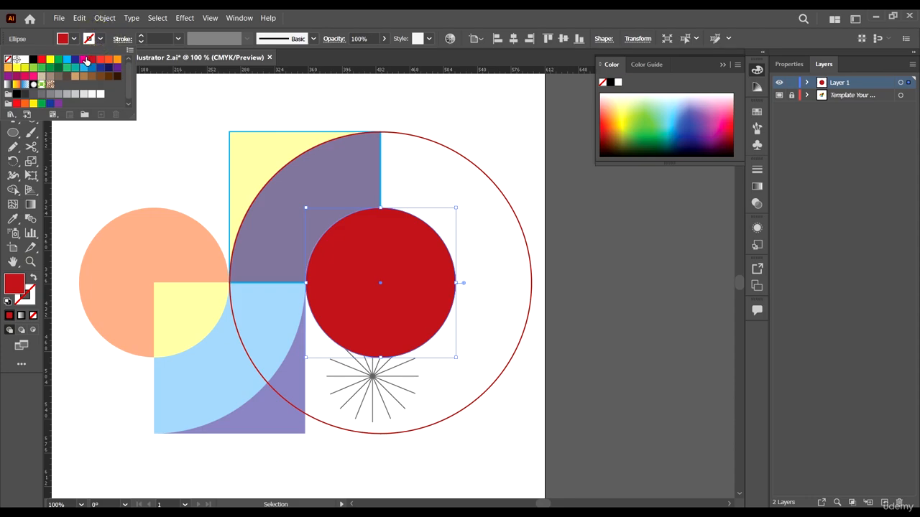
click(84, 41)
click(64, 38)
click(68, 62)
- Swap the large circle's stroke and fill to make it solid red without an outline, and deselect it
click(426, 138)
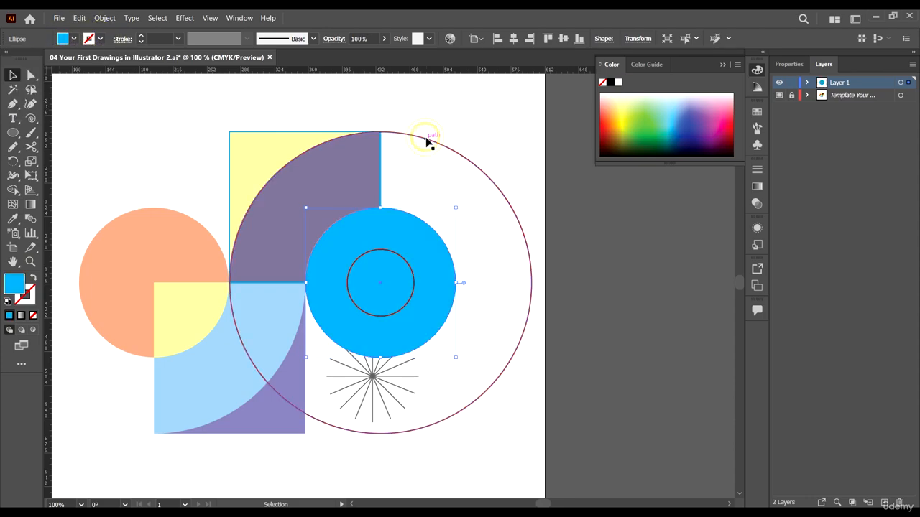
click(33, 279)
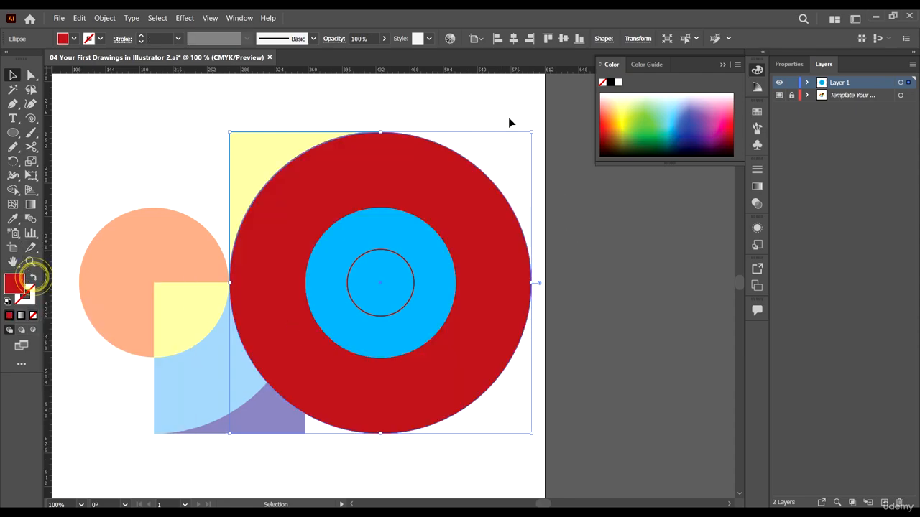
click(579, 297)
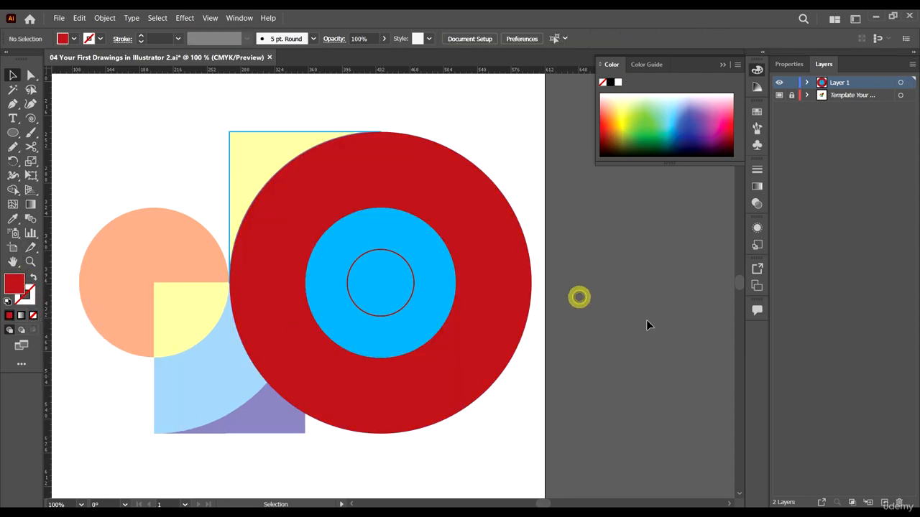
- Cut the blue circle out of the large red circle with Shape Builder, leaving a red ring, and deselect it
click(465, 200)
shift+click(425, 228)
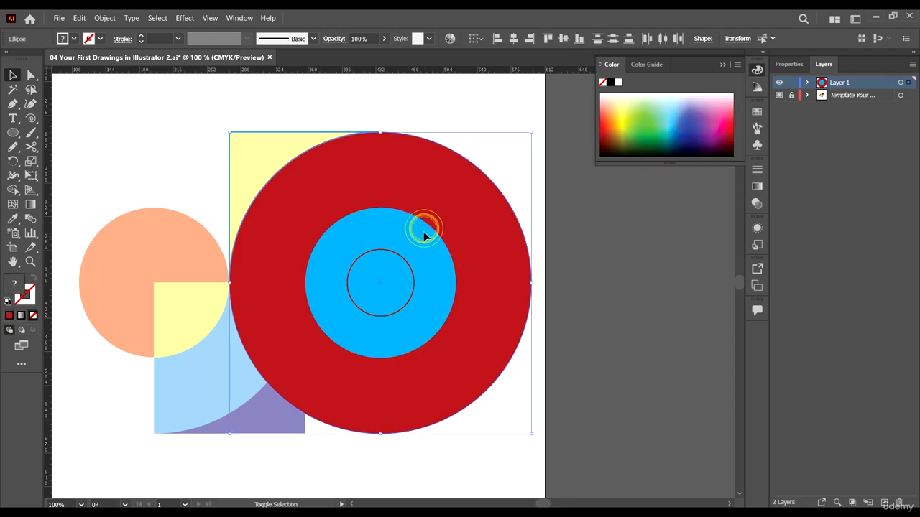
click(609, 273)
click(429, 217)
shift+click(414, 238)
click(13, 192)
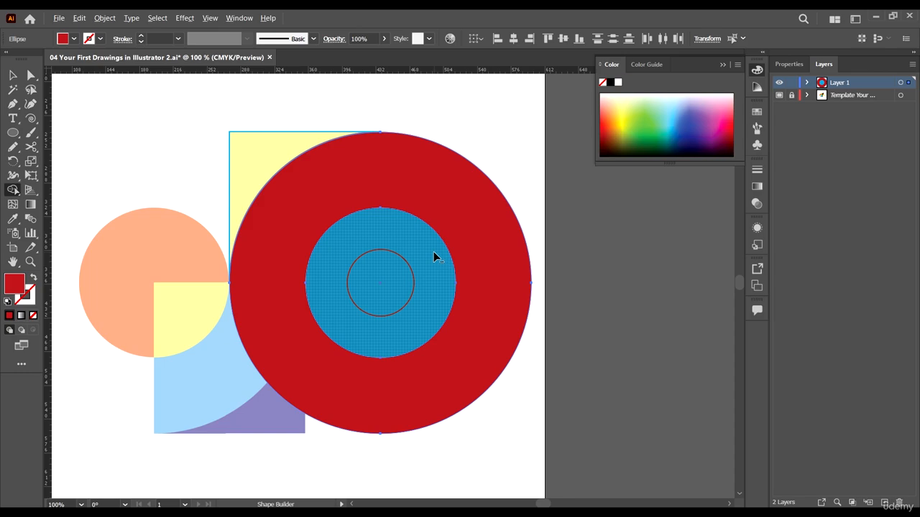
alt+click(434, 255)
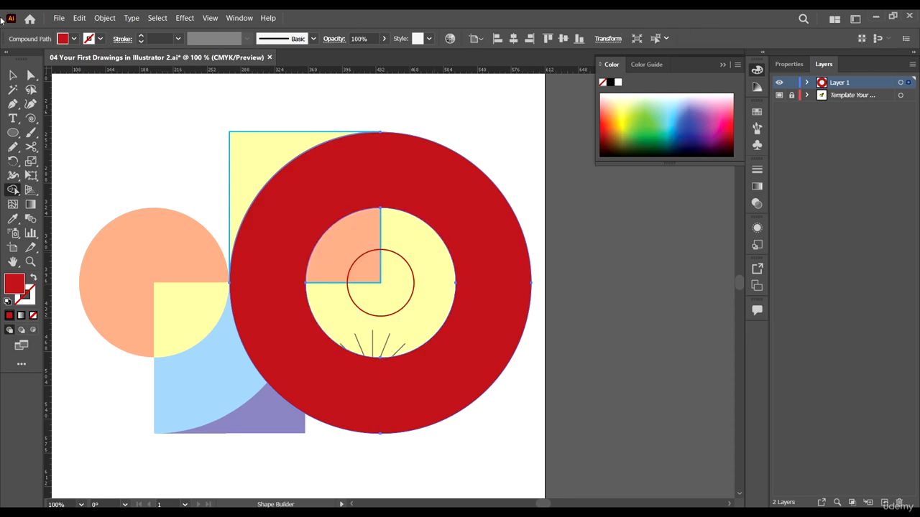
click(13, 74)
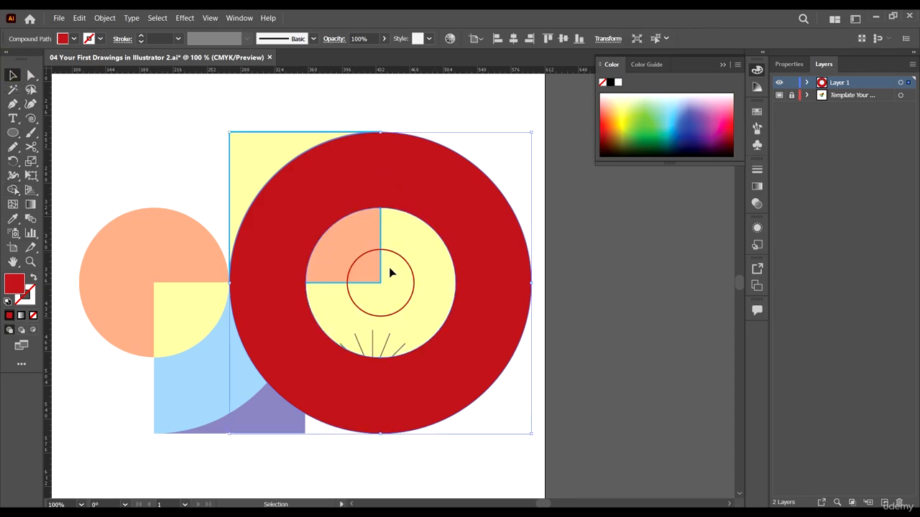
click(652, 280)
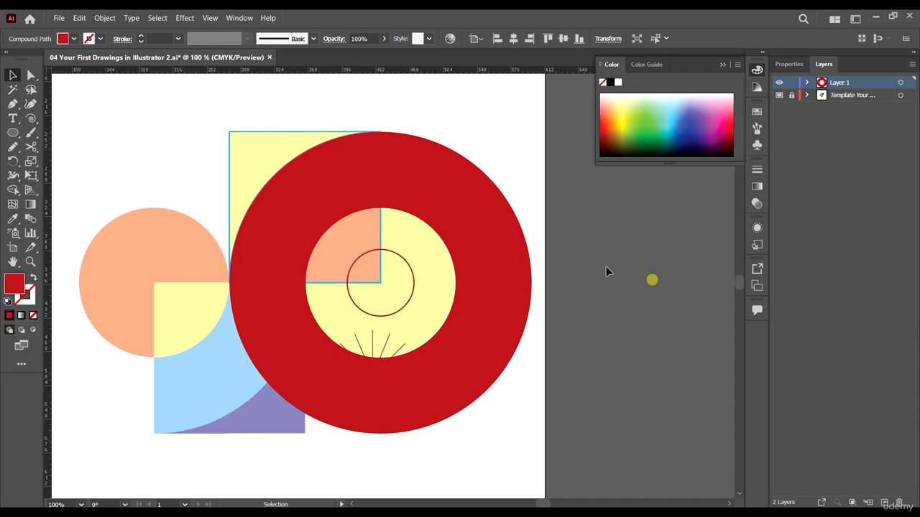
- Fill the outlined square with light blue and remove the part of the red ring outside it with Shape Builder
click(262, 133)
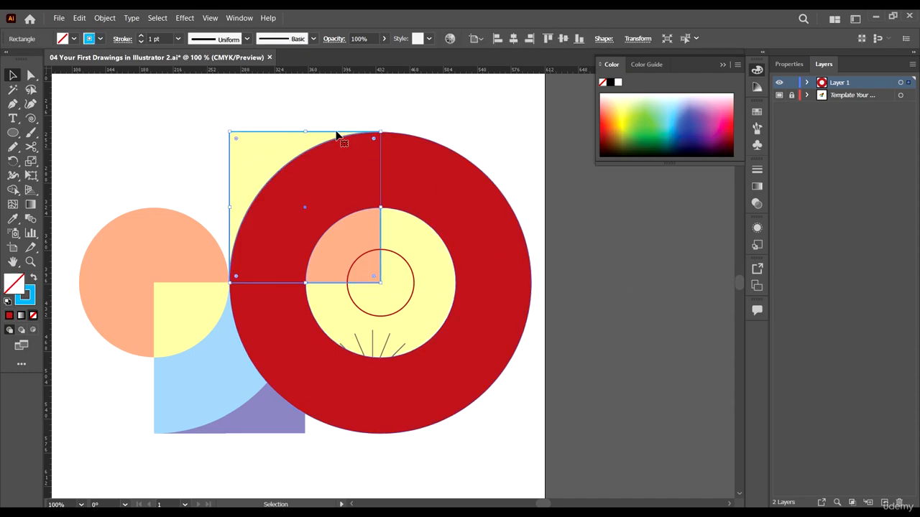
click(32, 278)
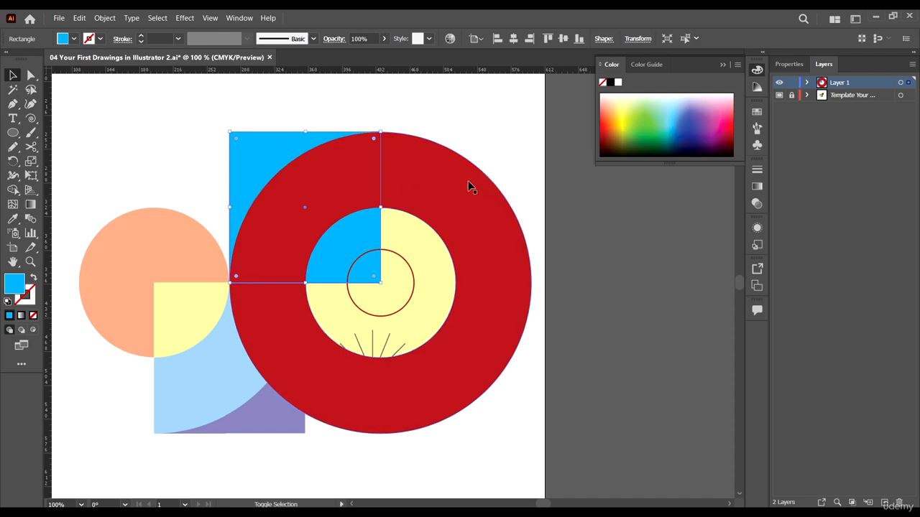
shift+click(425, 165)
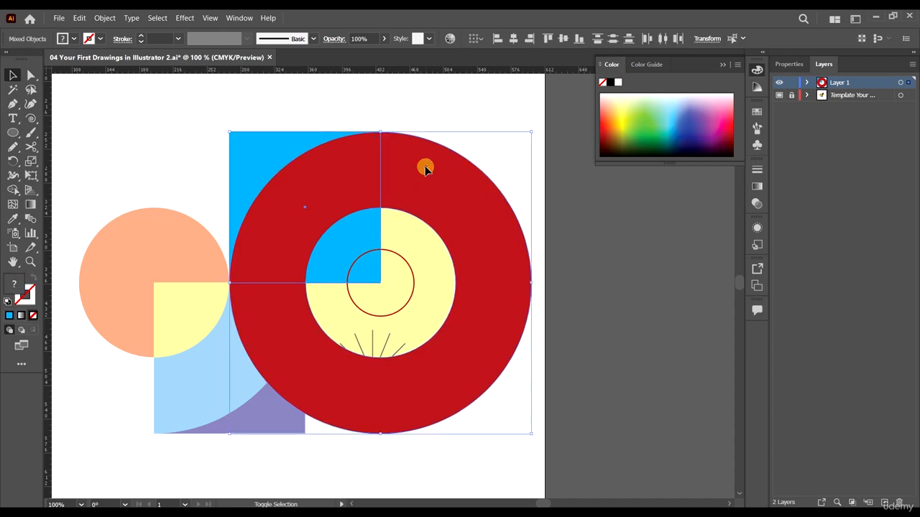
click(13, 190)
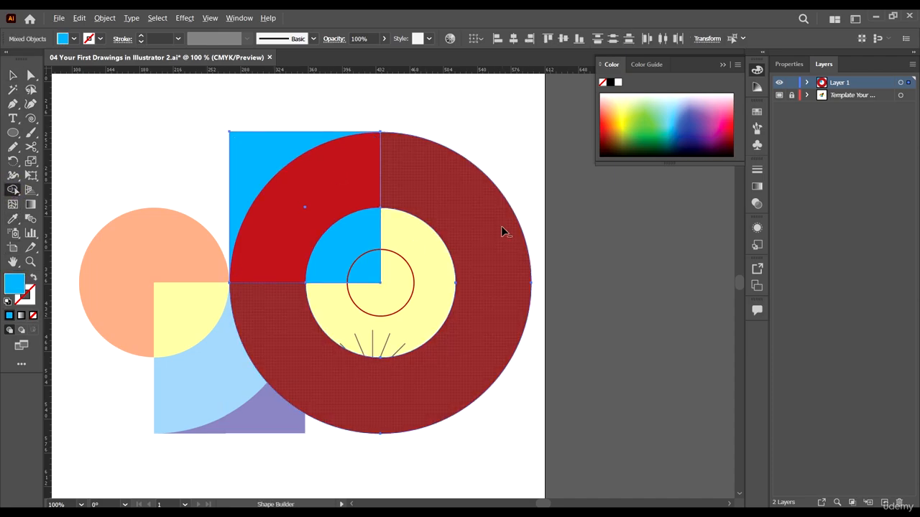
alt+click(503, 229)
click(13, 75)
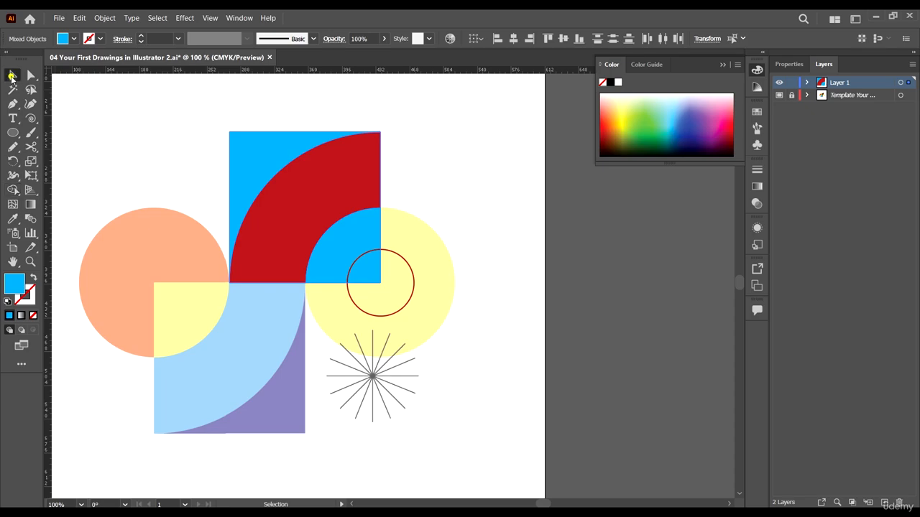
click(592, 311)
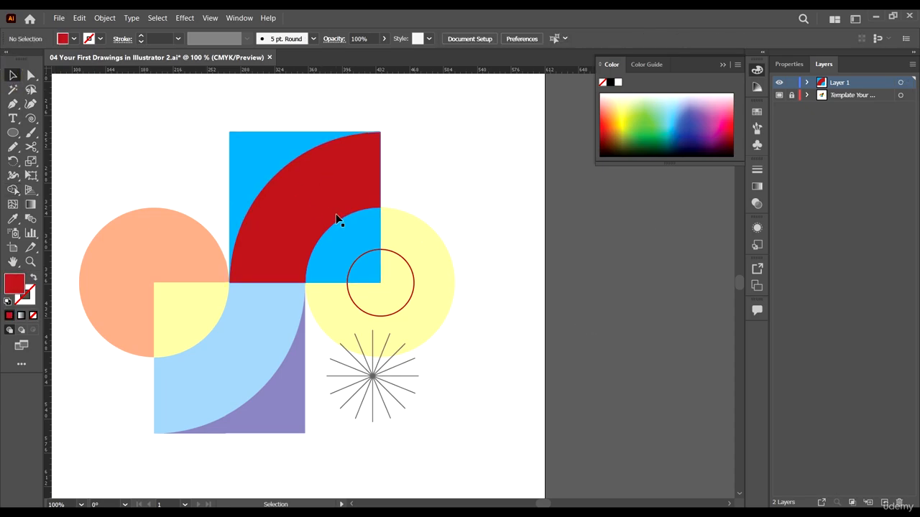
- Try moving the red arc away from the blue square, undo the moves, and deselect the artwork
drag(325, 176, 162, 156)
drag(355, 176, 234, 304)
key(ctrl+z)
key(ctrl+z)
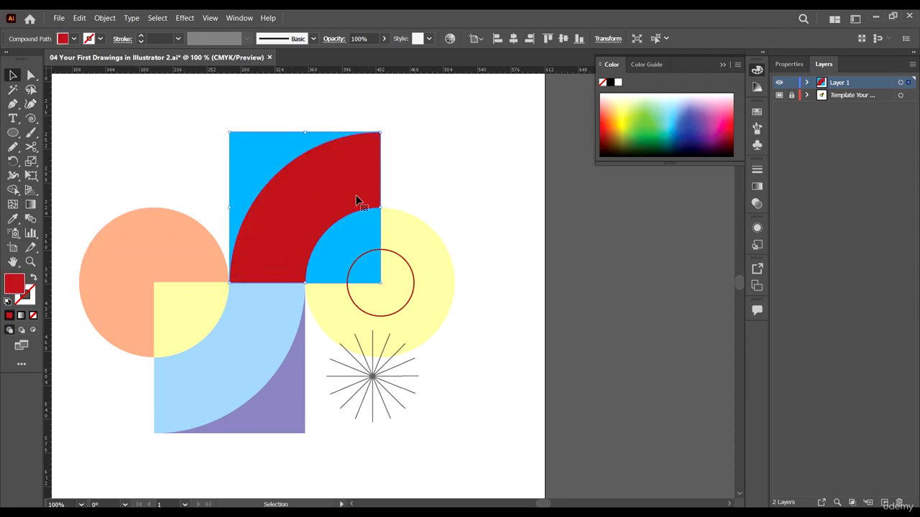
click(519, 165)
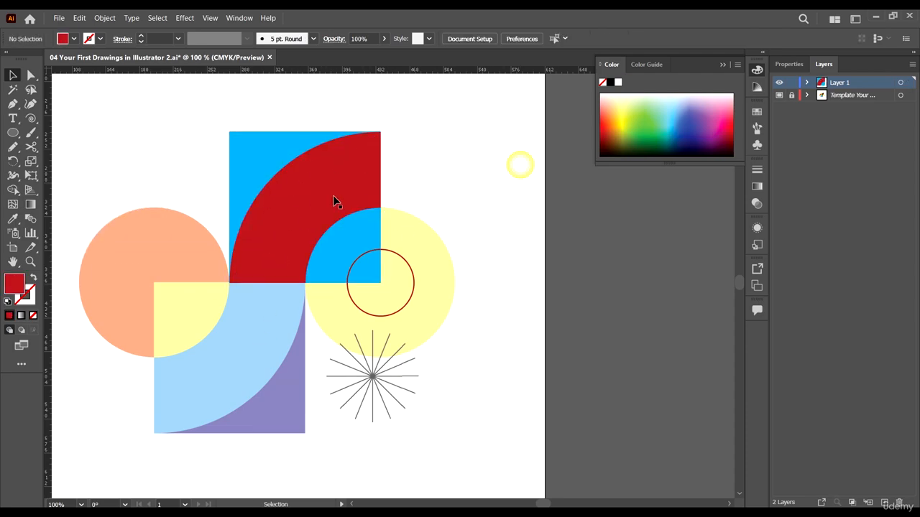
- Split the red arc and the blue square into separate pieces with Pathfinder Divide, and deselect them
click(338, 214)
shift+click(349, 233)
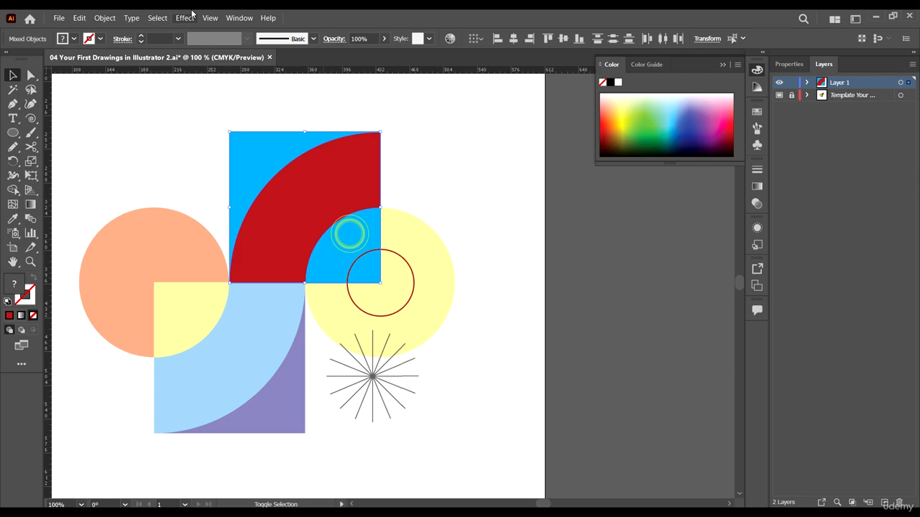
click(241, 18)
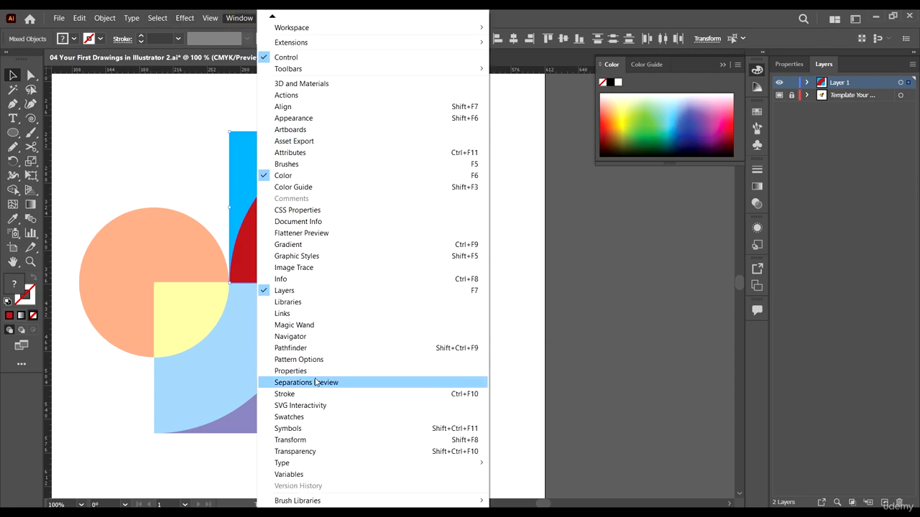
click(318, 348)
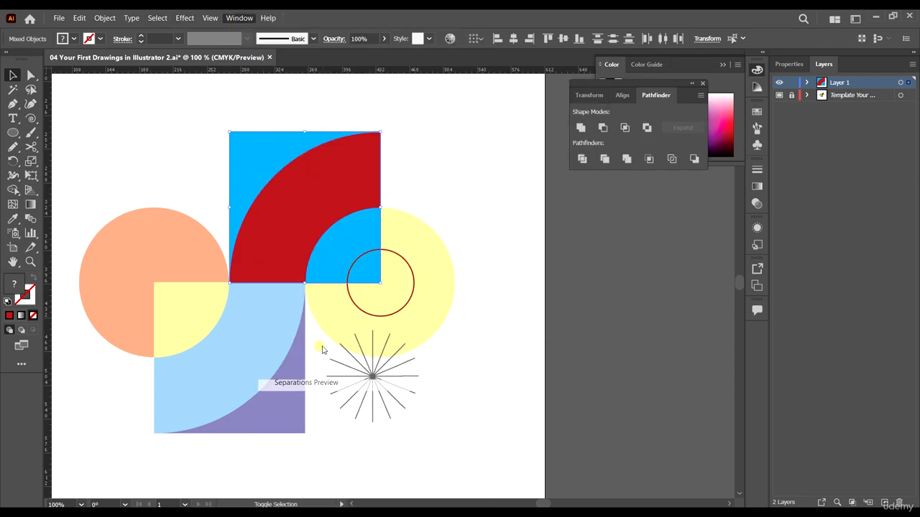
click(583, 160)
click(496, 208)
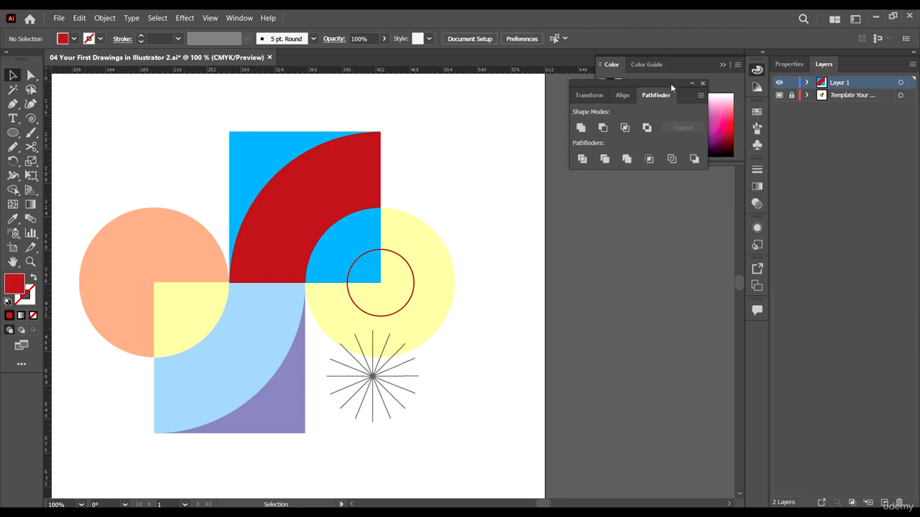
drag(671, 86, 709, 204)
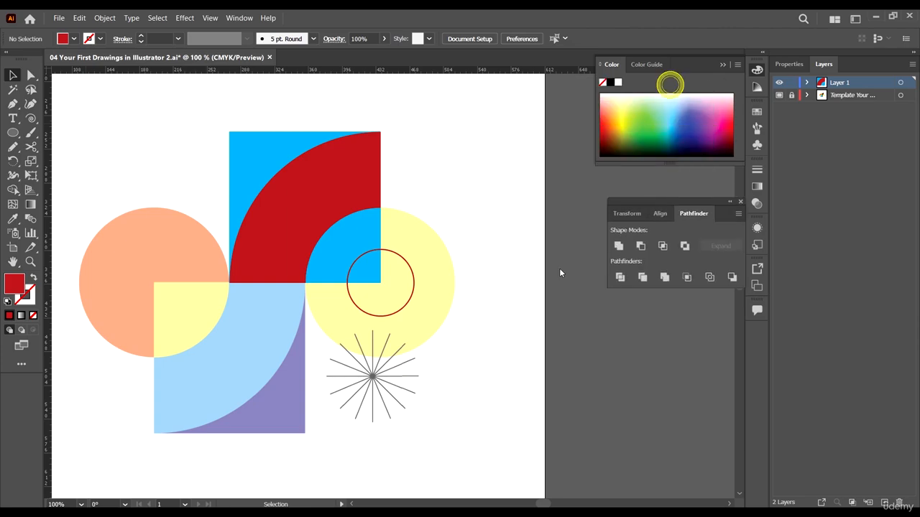
- Try moving the corner piece, the red arc and the quarter circle apart to check the split, and undo the moves
click(345, 230)
click(324, 194)
click(271, 153)
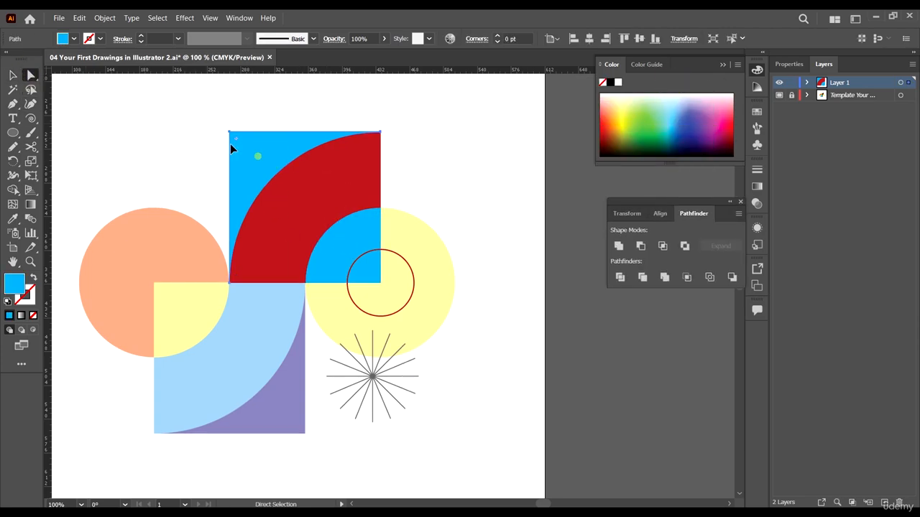
drag(231, 145, 148, 111)
drag(314, 177, 143, 224)
drag(343, 238, 319, 273)
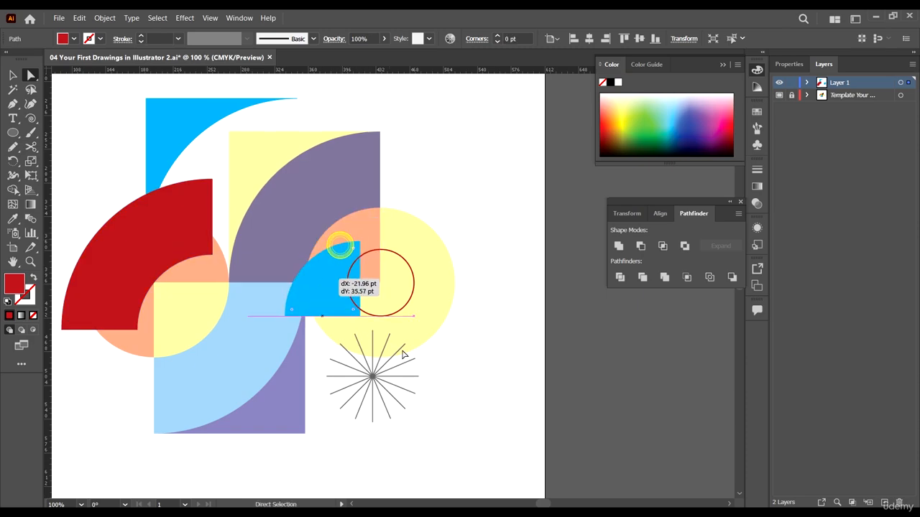
key(ctrl+z)
key(ctrl+z)
key(ctrl+z)
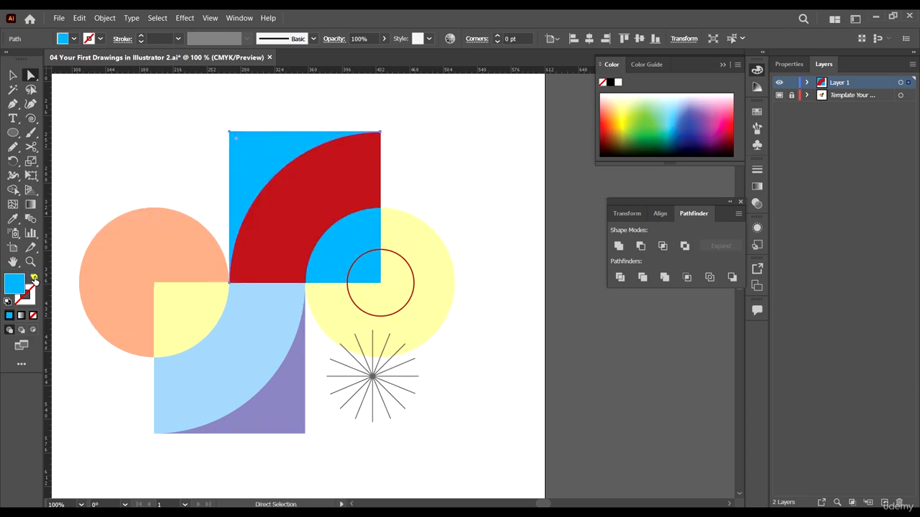
- Swap fill and stroke on the corner piece, the arc and the quarter circle so each has only an outline
click(33, 279)
click(298, 184)
click(34, 279)
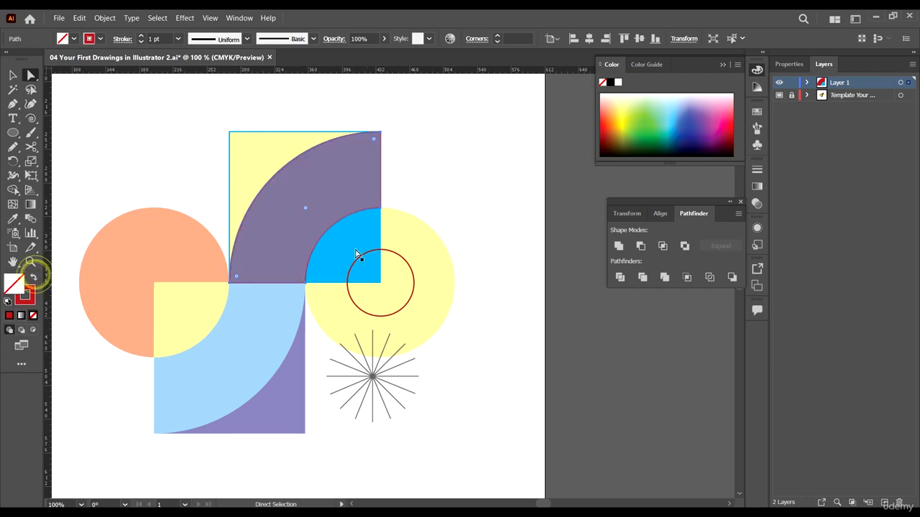
click(359, 222)
click(33, 277)
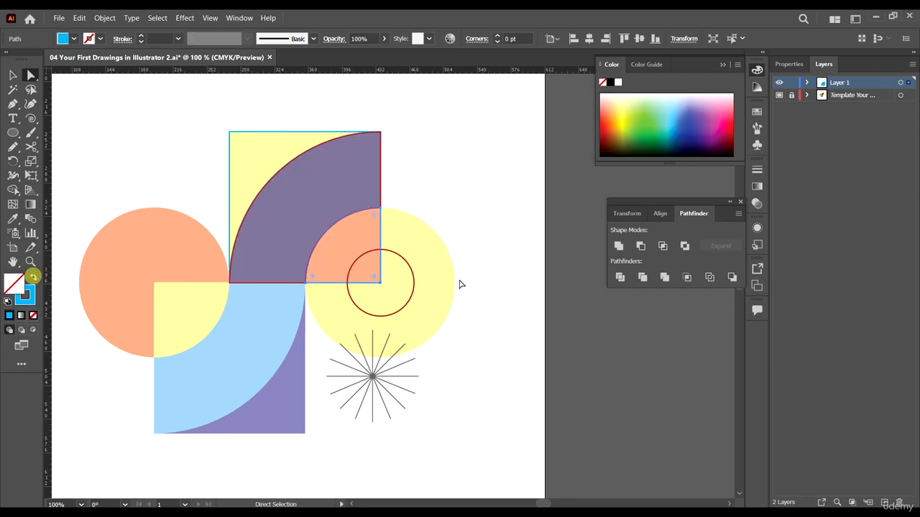
- Scale the small red-outlined circle up to about 159.66 pt so it matches the template's yellow circle
key(v)
scroll(388, 302, up, 2)
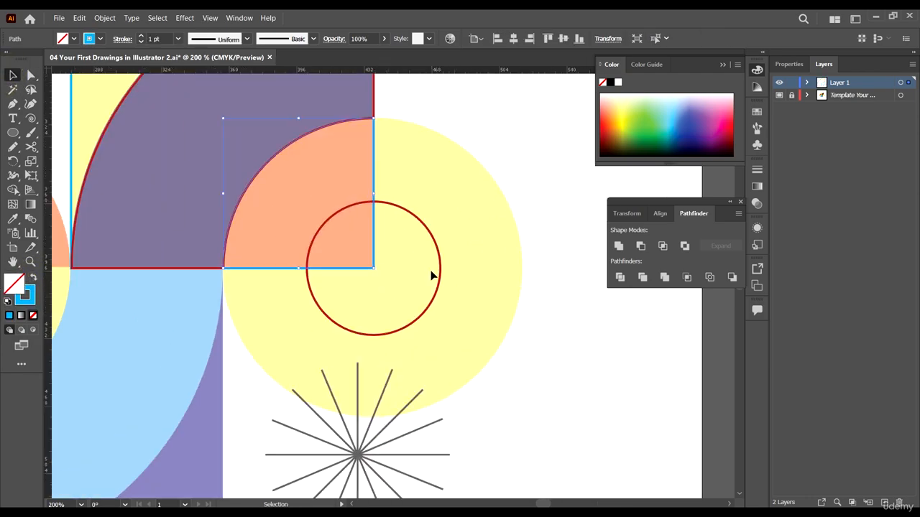
click(414, 282)
scroll(478, 237, down, 1)
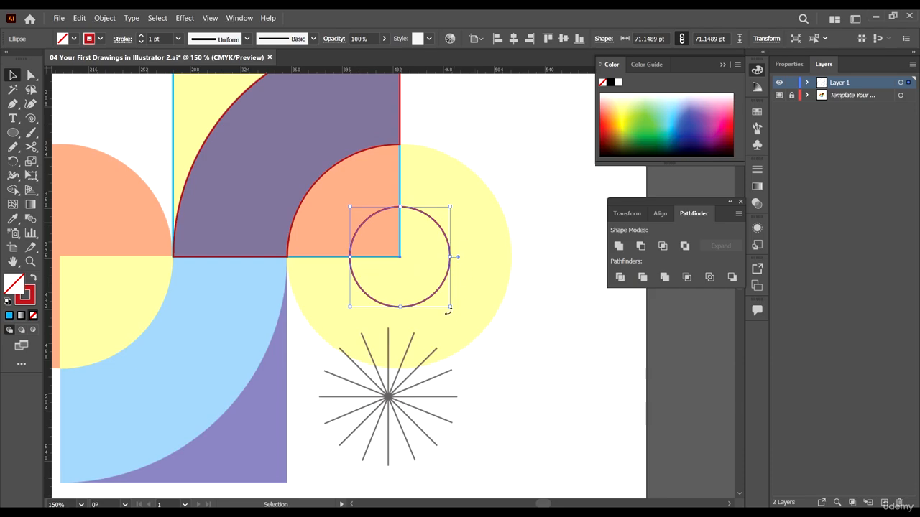
drag(451, 308, 518, 369)
- Send the enlarged red-outlined circle to the back and deselect it
right_click(506, 231)
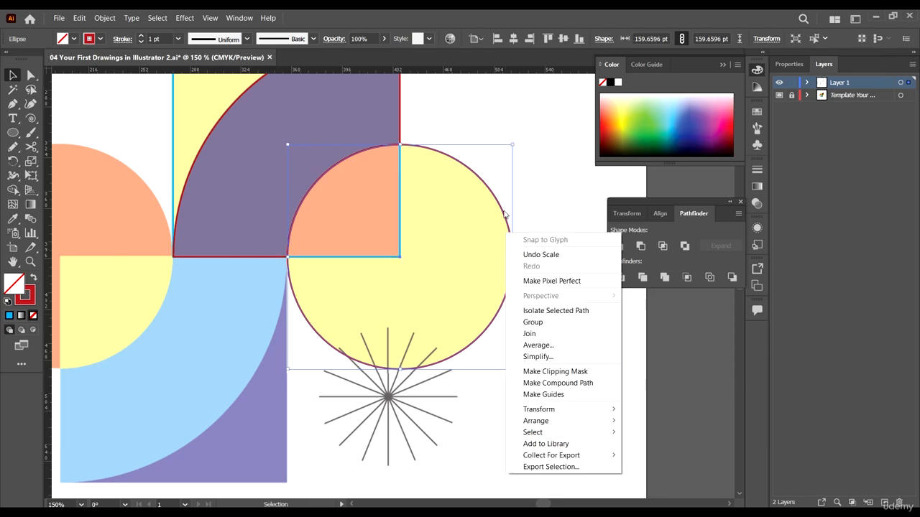
right_click(485, 191)
right_click(475, 173)
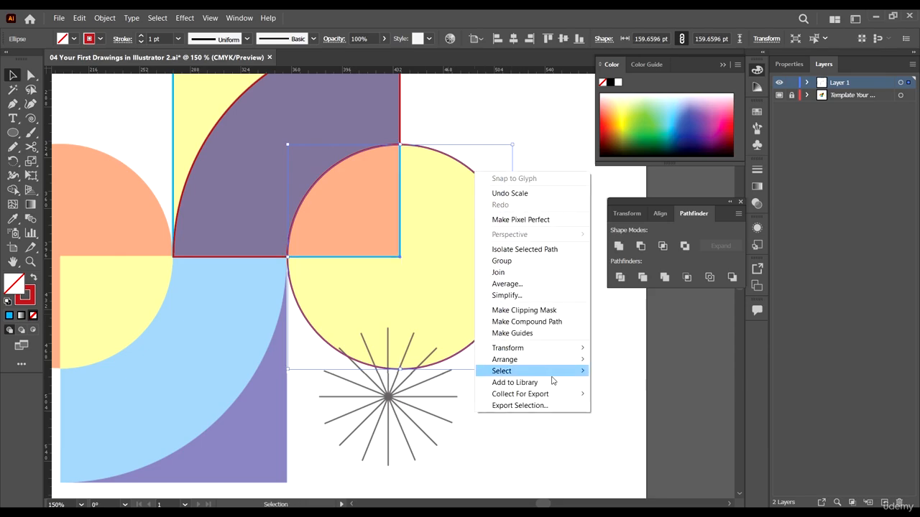
mouse_move(556, 364)
click(643, 396)
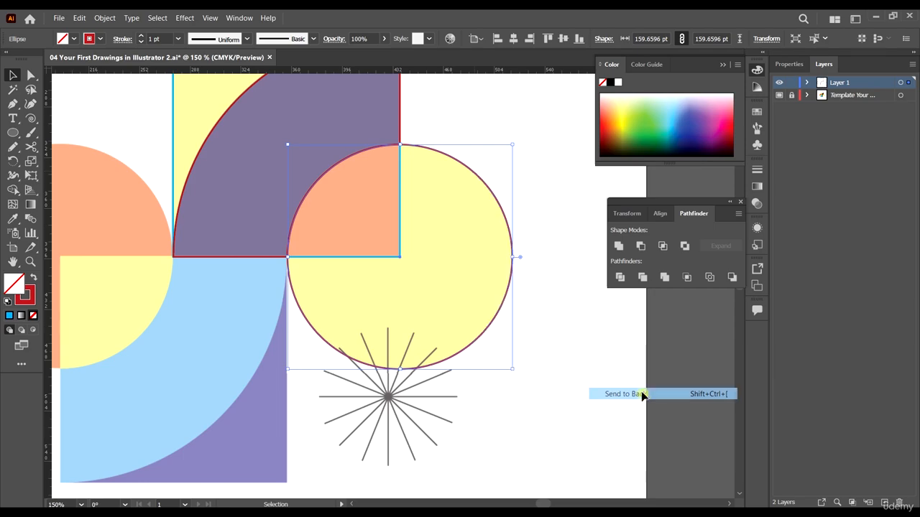
click(602, 372)
key(ctrl+1)
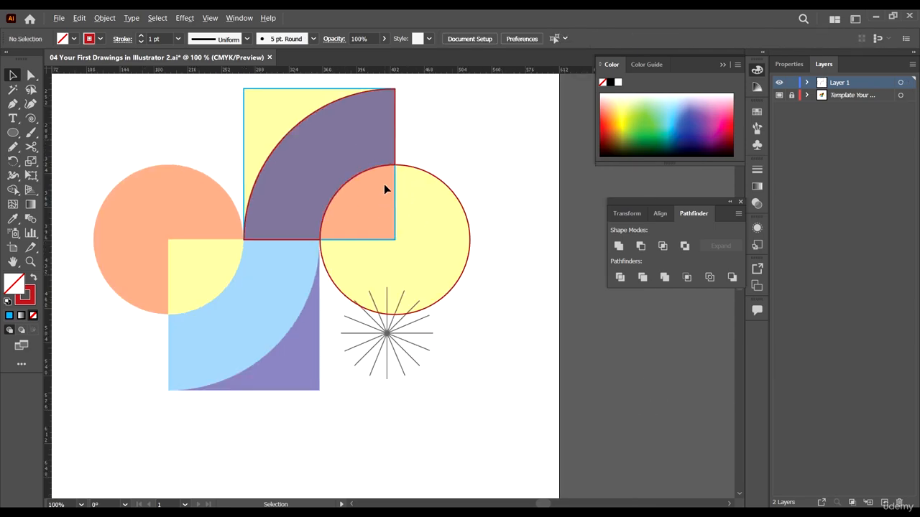
- Ungroup the divided square and arc pieces, and deselect them
scroll(399, 201, up, 1)
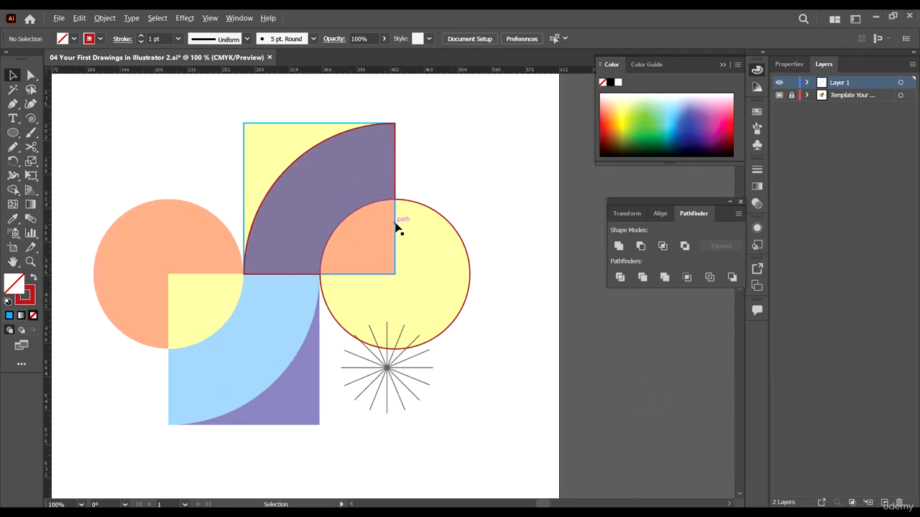
click(393, 228)
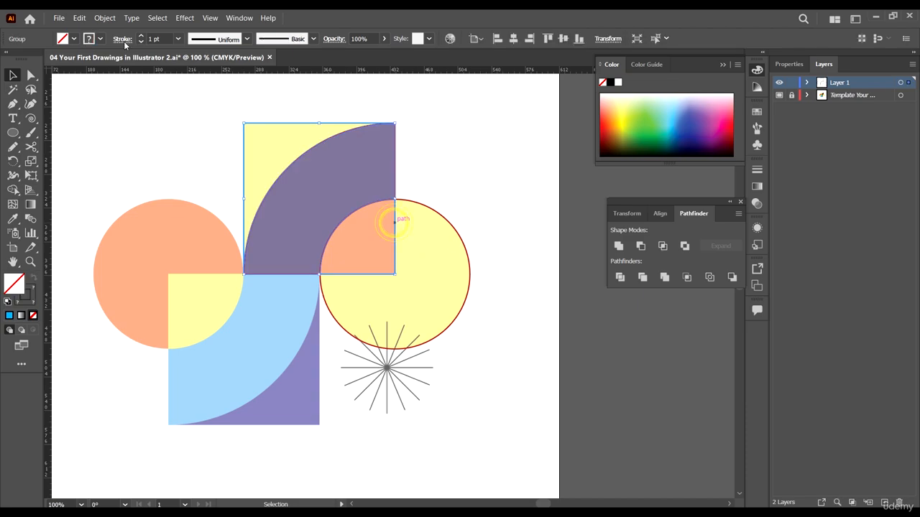
right_click(286, 177)
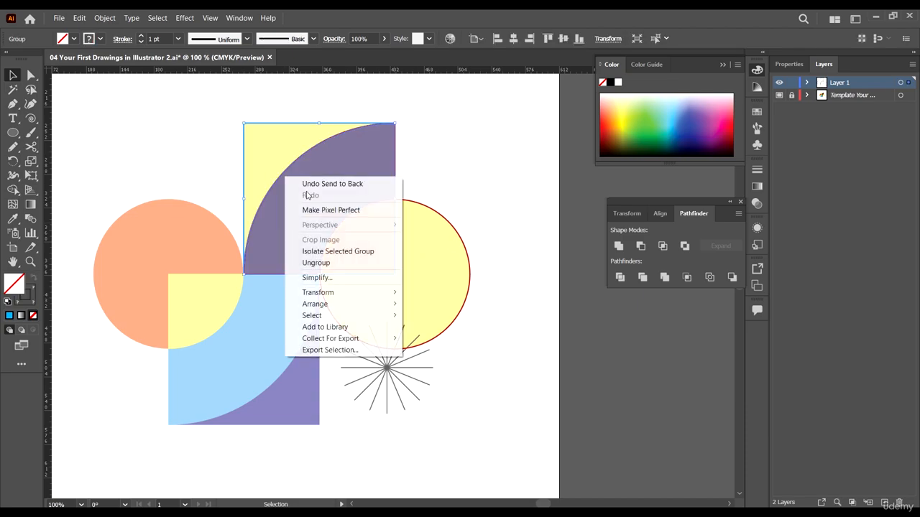
click(319, 262)
click(481, 115)
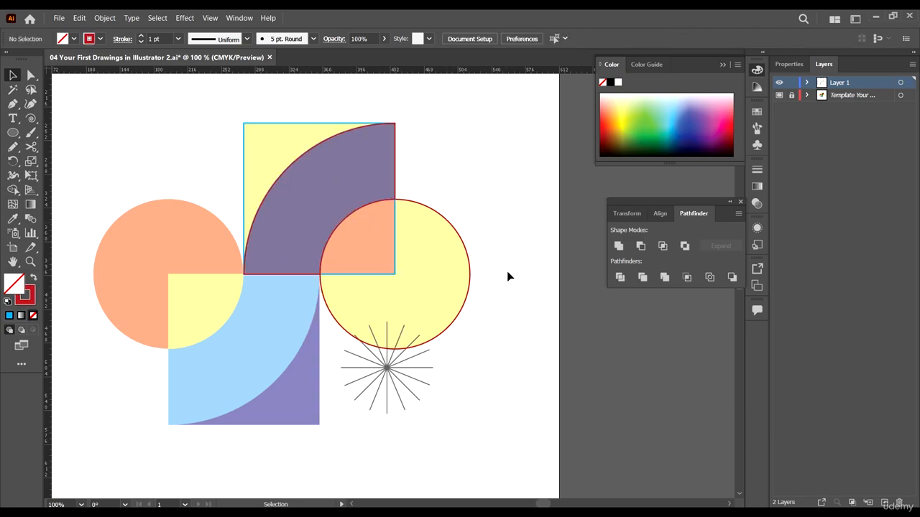
- Set the quarter circle's stroke to orange (C=0 M=80 Y=95 K=0) and the arc's stroke to dark blue
click(99, 38)
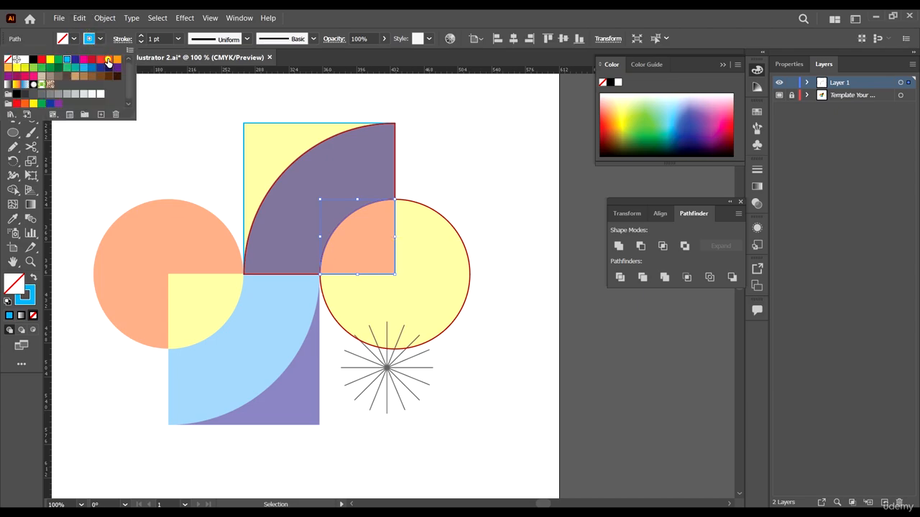
click(107, 60)
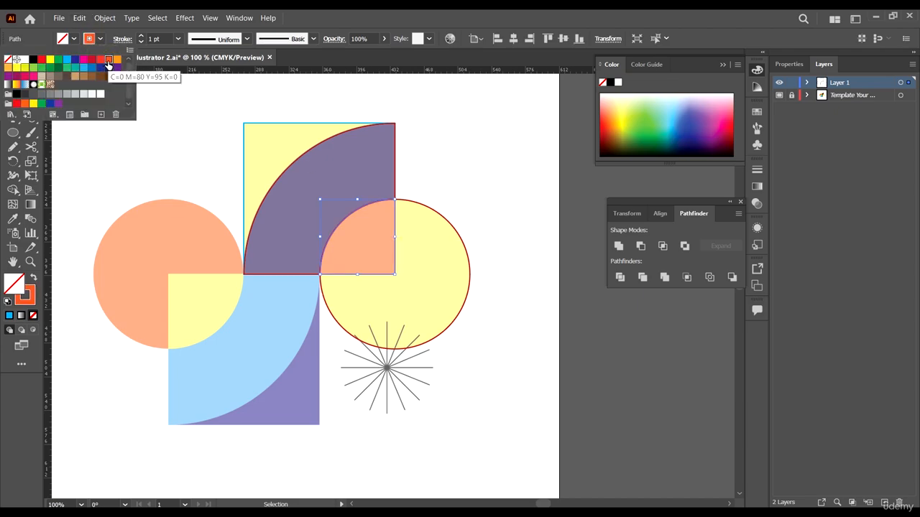
click(554, 165)
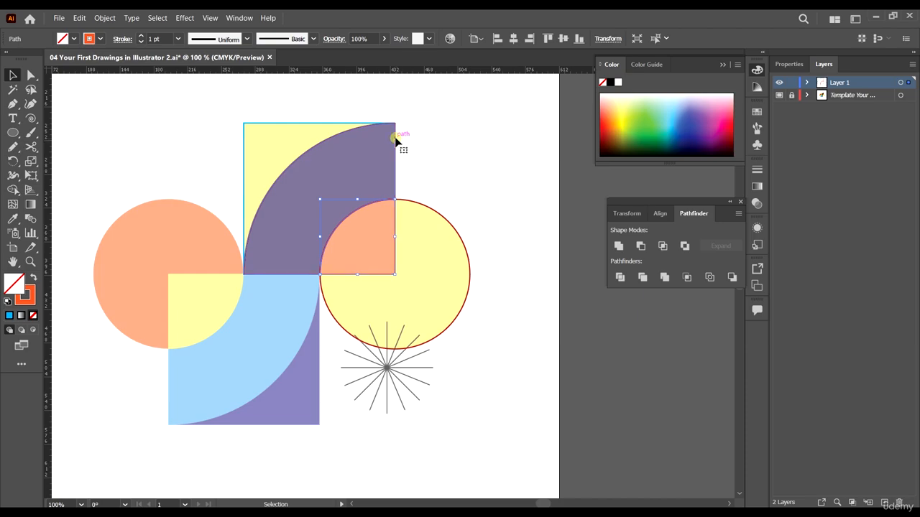
click(396, 139)
click(101, 39)
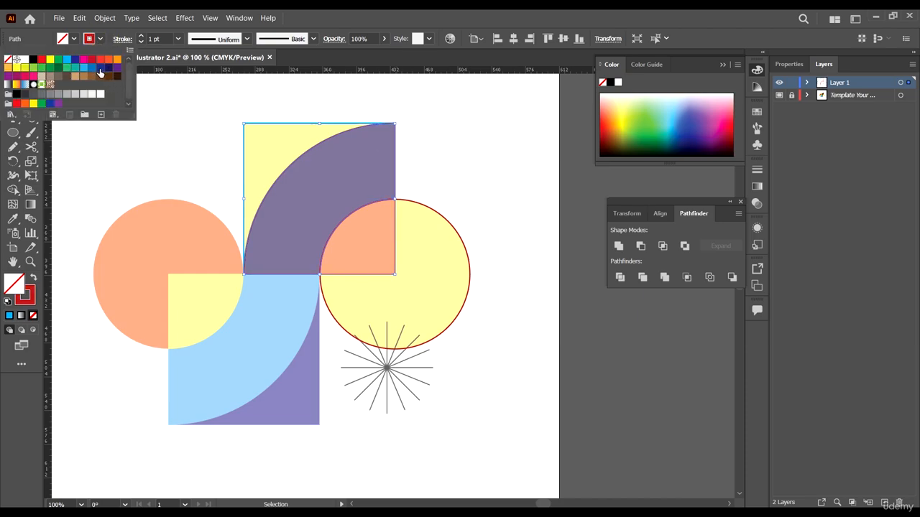
click(100, 72)
click(338, 104)
- Set the stroke of the square's corner piece to yellow and deselect the artwork
click(294, 122)
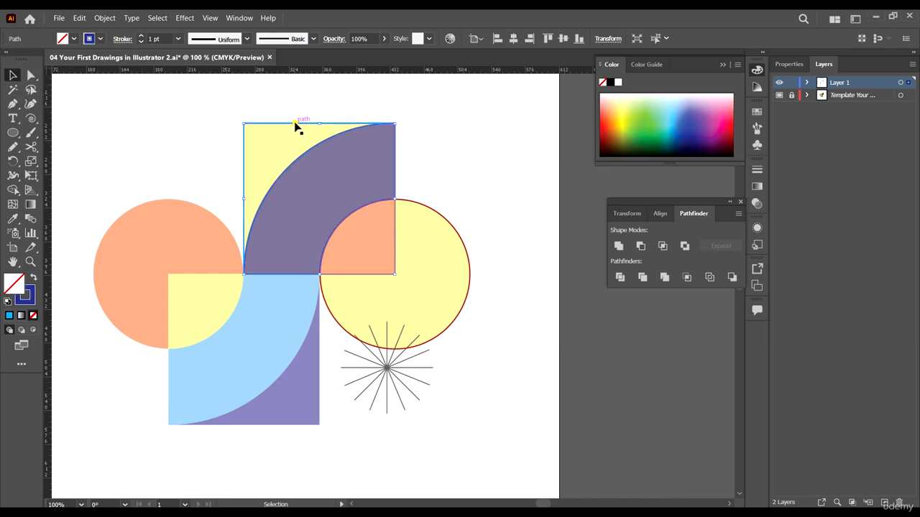
click(100, 39)
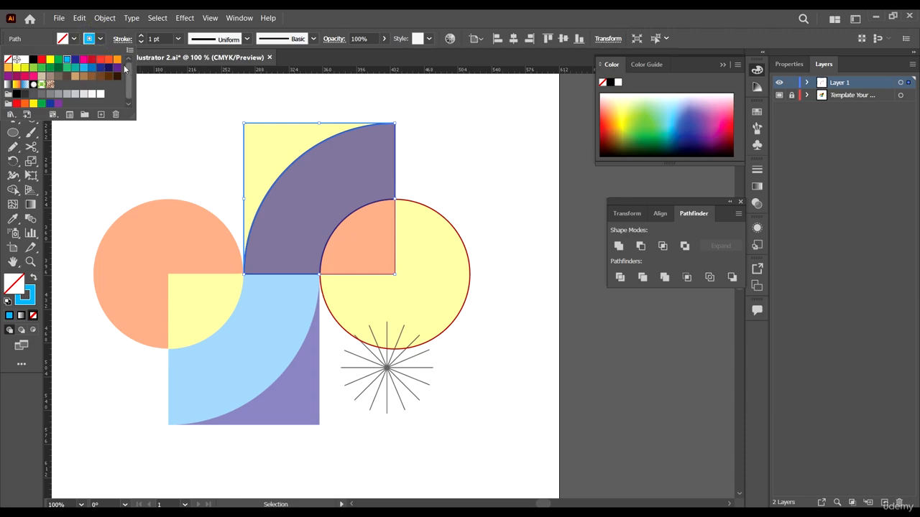
click(16, 68)
click(537, 142)
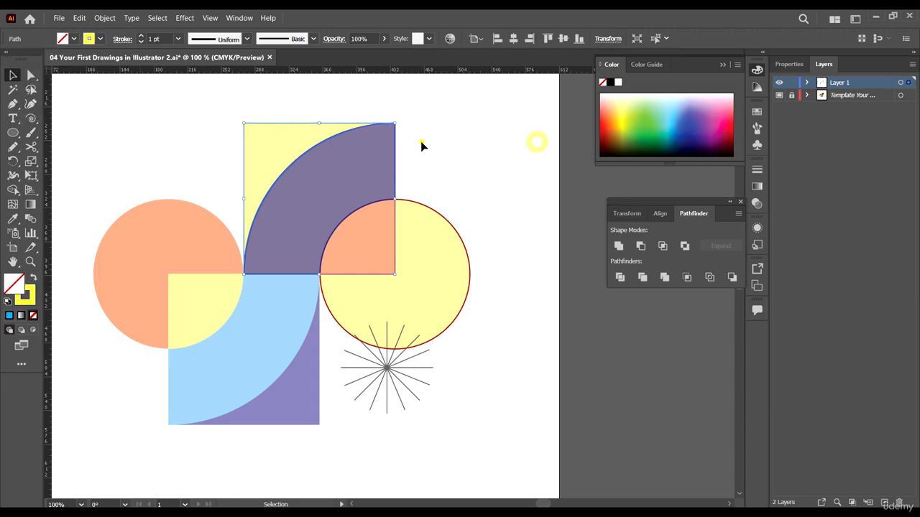
click(421, 142)
drag(237, 99, 460, 234)
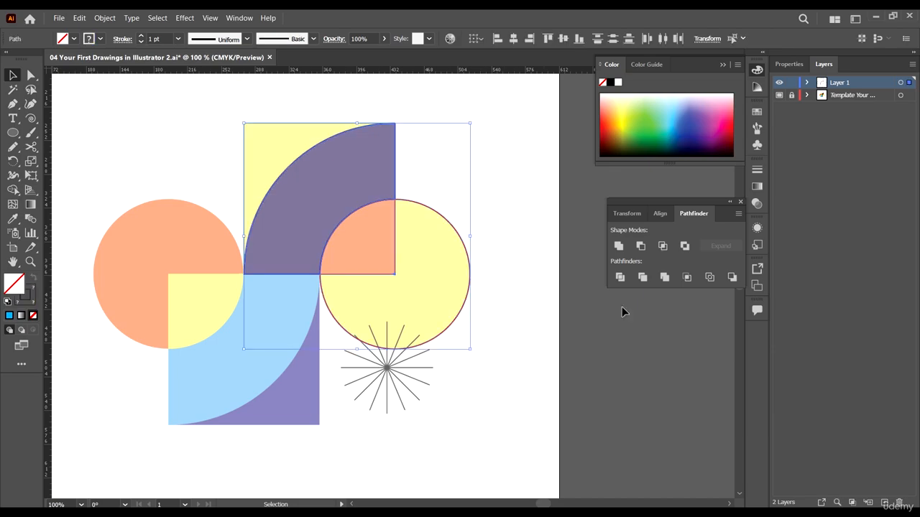
click(431, 363)
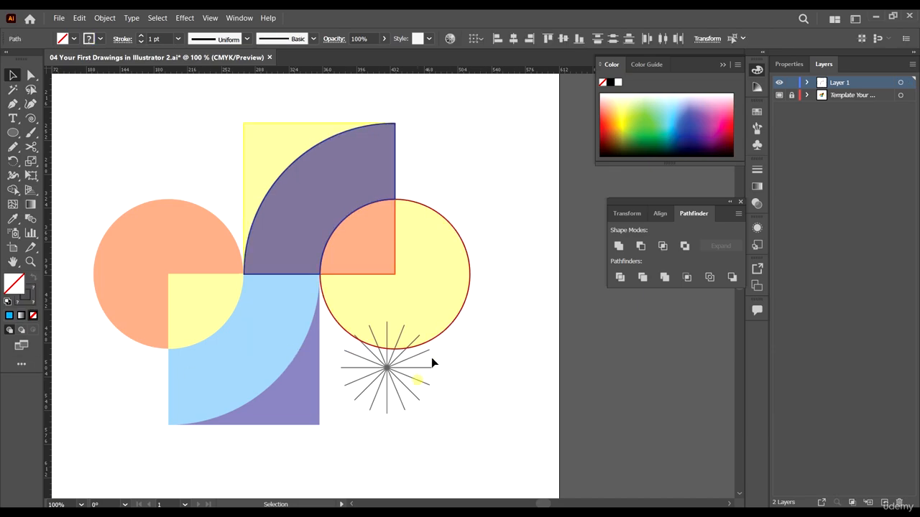
- Swap stroke and fill to make the large circle solid red and the quarter circle solid orange
click(442, 263)
click(31, 279)
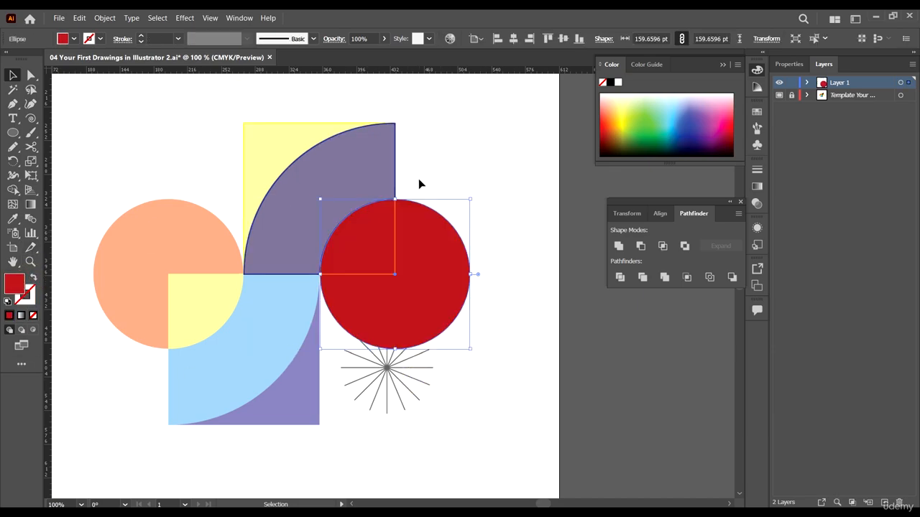
click(395, 225)
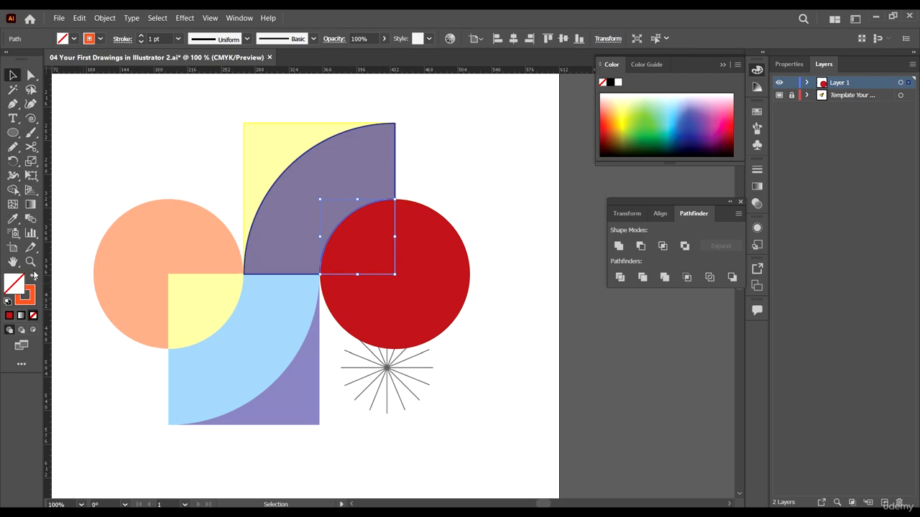
click(32, 276)
- Swap stroke and fill to make the arc solid dark blue and the corner piece solid yellow, and deselect the artwork
click(396, 158)
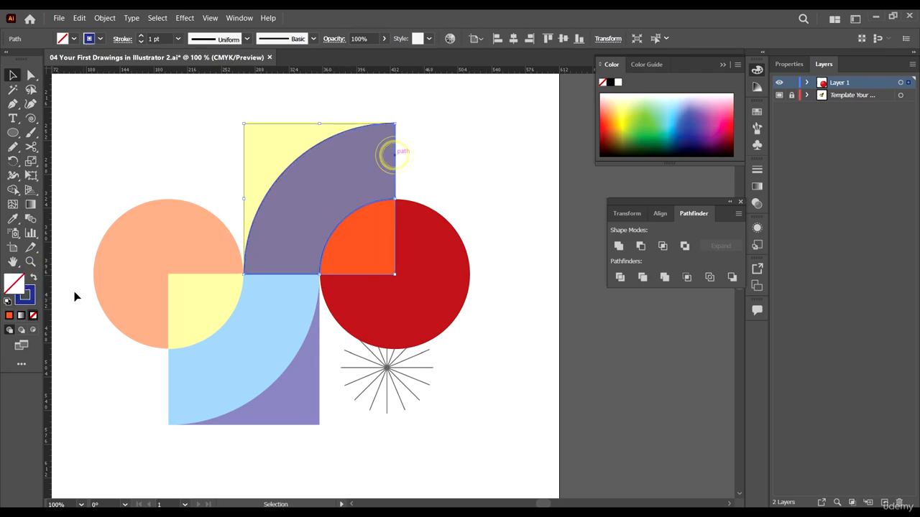
click(33, 277)
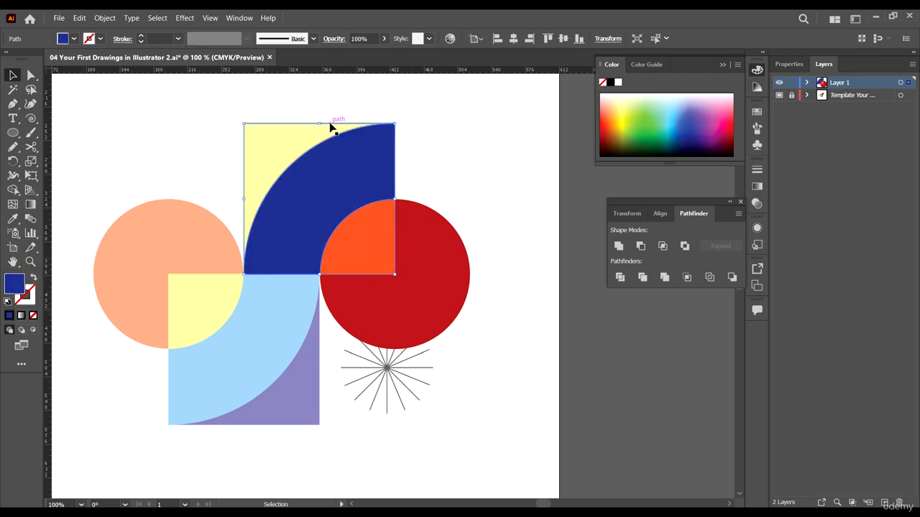
click(330, 123)
click(34, 277)
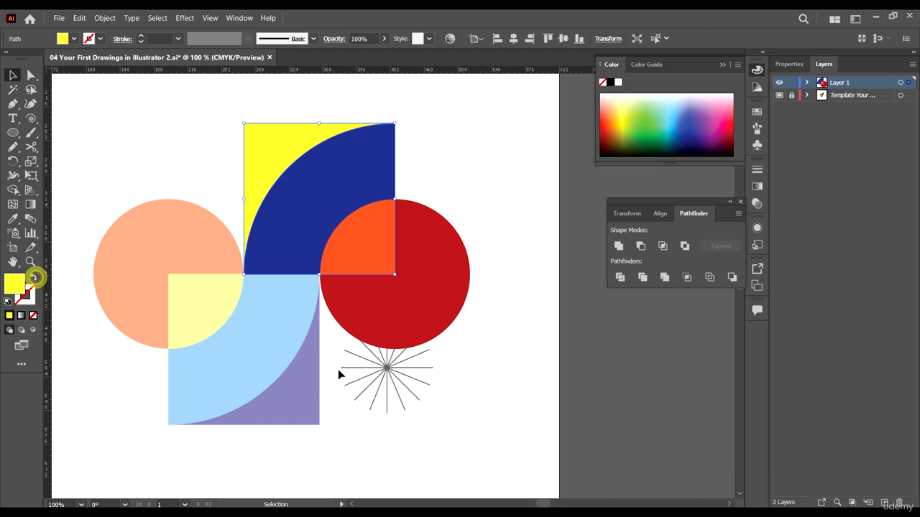
click(452, 378)
key(ctrl+minus)
key(ctrl+minus)
scroll(495, 238, up, 1)
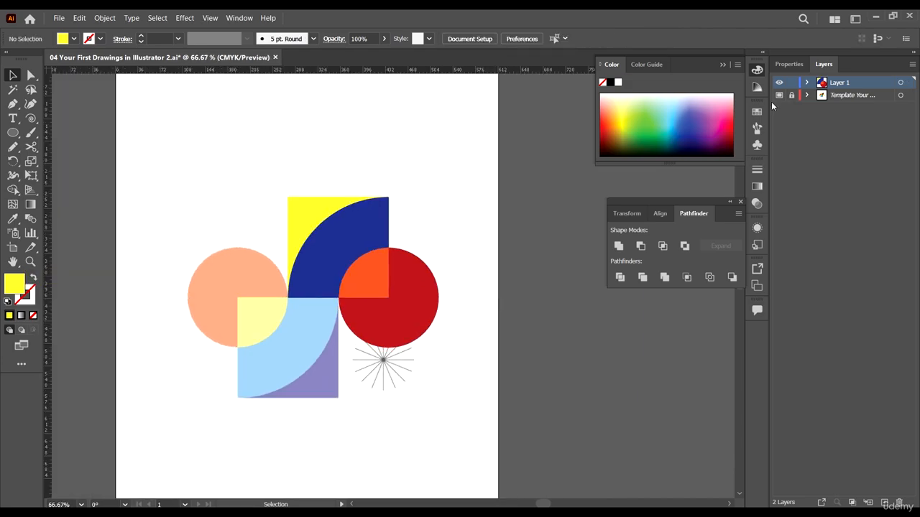
- Hide and show the template layer to compare the coloured pieces with the template artwork
click(778, 95)
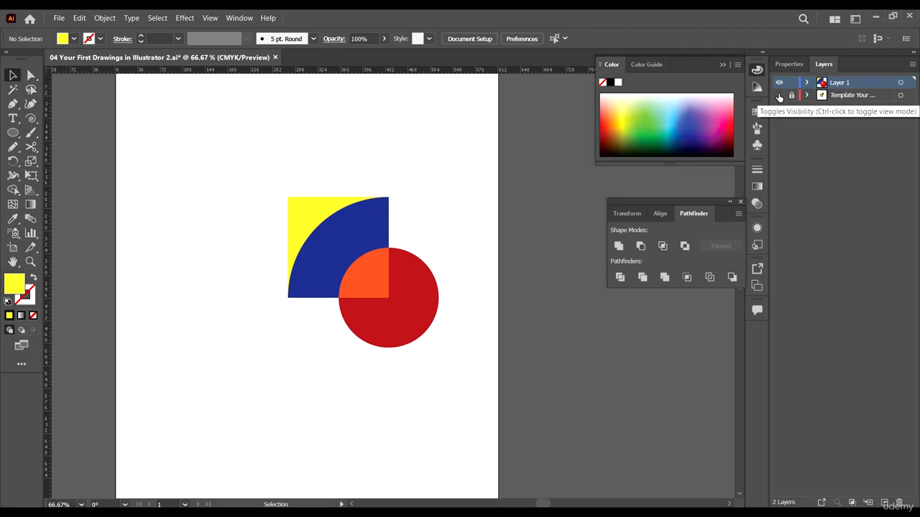
scroll(776, 99, down, 1)
click(782, 96)
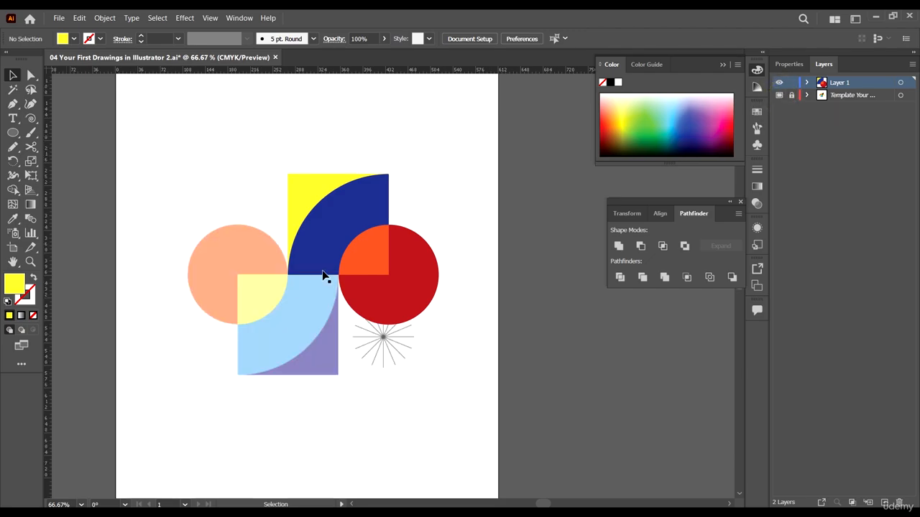
scroll(261, 249, left, 2)
scroll(325, 211, up, 2)
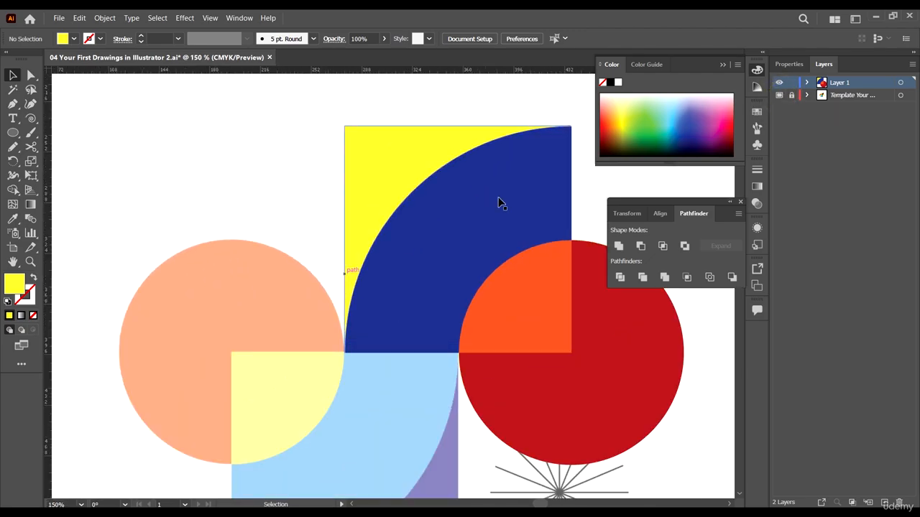
scroll(354, 278, down, 4)
scroll(371, 295, up, 2)
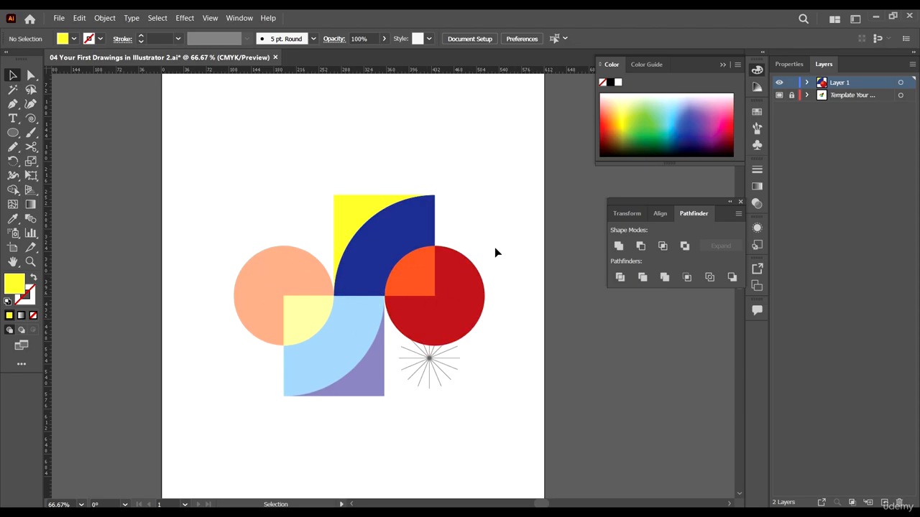
drag(311, 129, 311, 128)
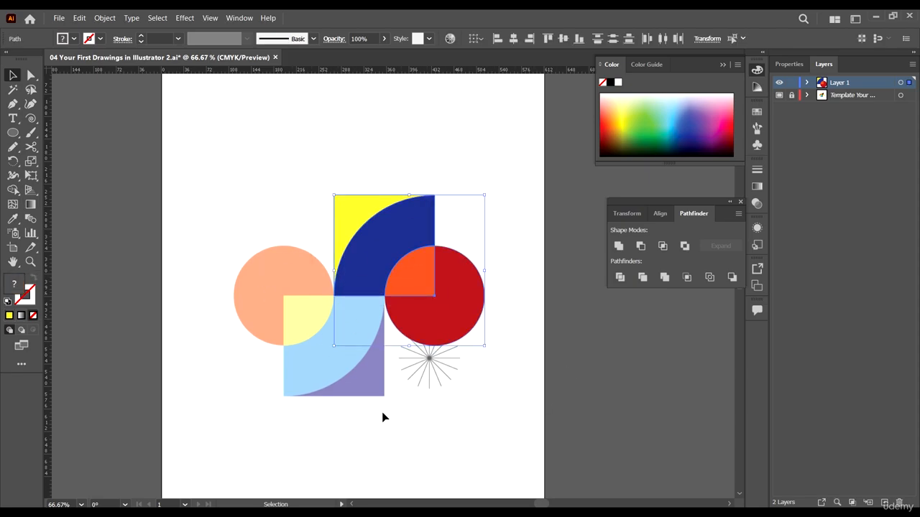
scroll(529, 372, down, 2)
click(530, 372)
scroll(287, 304, up, 1)
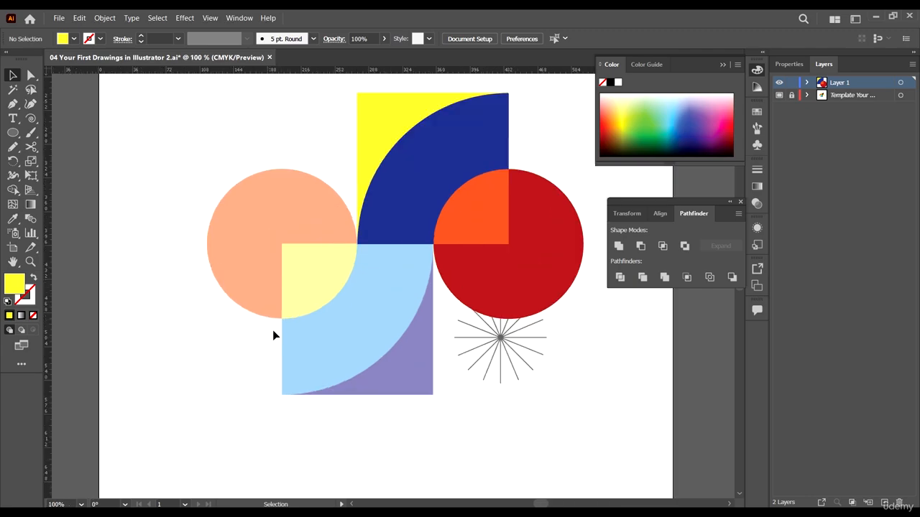
scroll(402, 244, up, 1)
scroll(444, 311, down, 1)
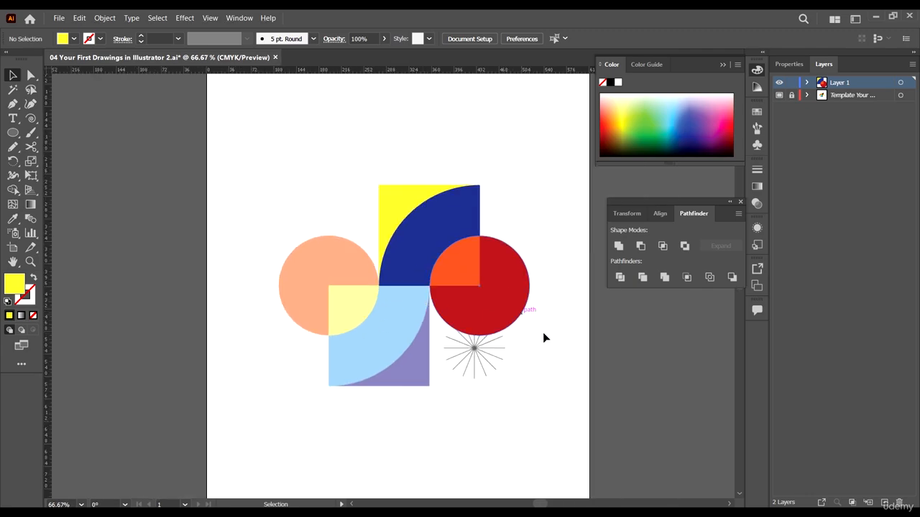
- Group the red circle, orange quarter circle, dark blue arc and yellow corner piece
drag(544, 332, 345, 179)
right_click(442, 235)
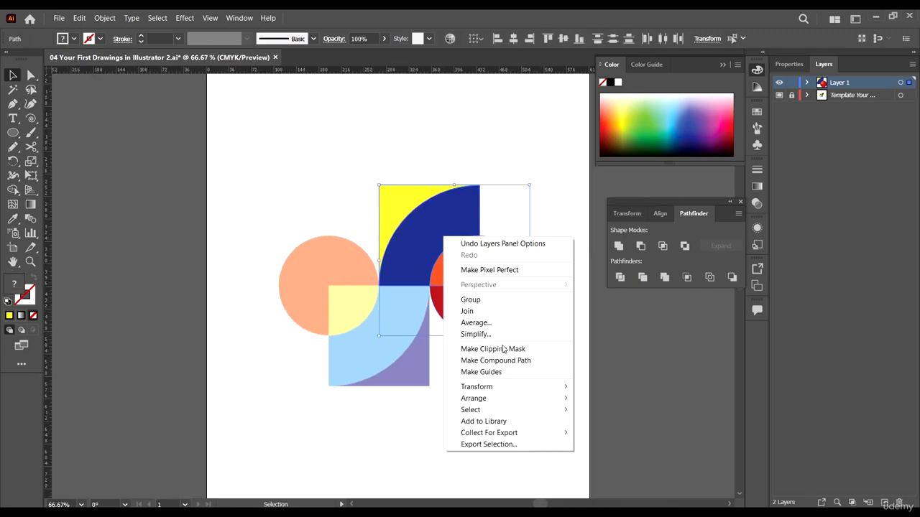
click(472, 298)
right_click(434, 234)
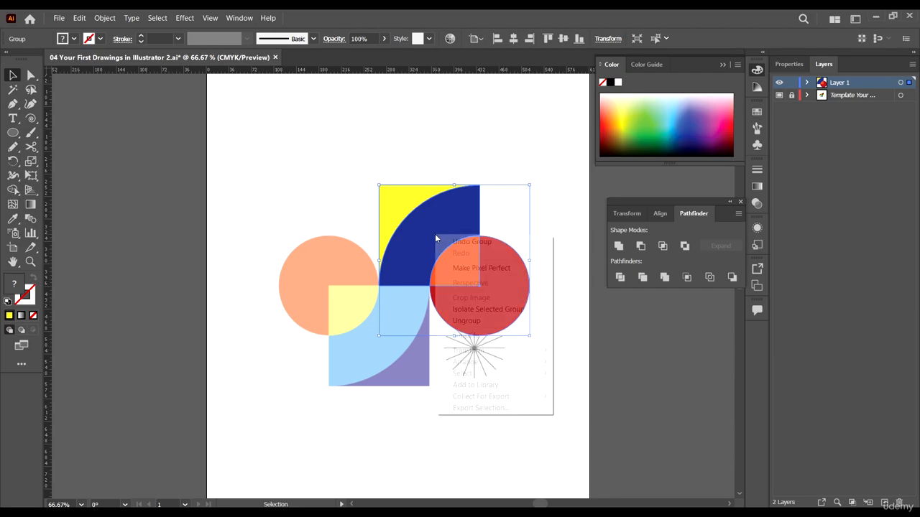
click(431, 241)
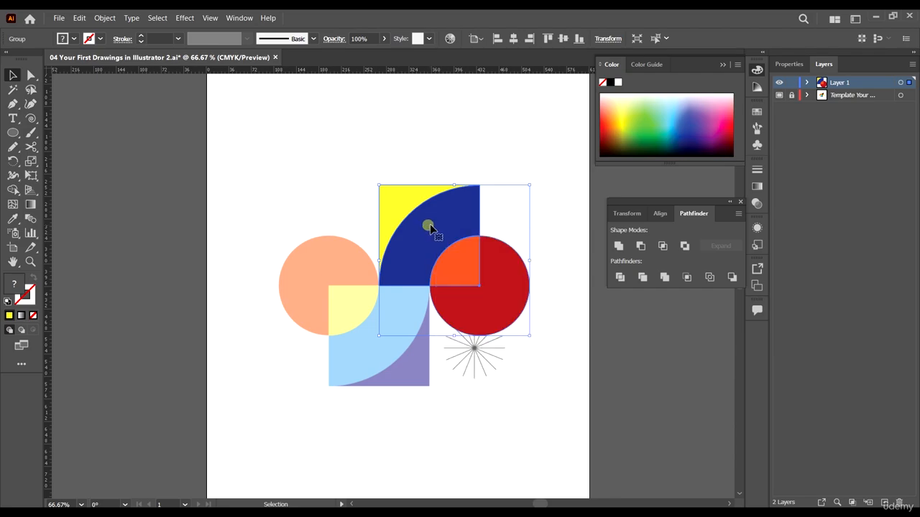
- Duplicate the group straight below the original and rotate the copy by half a turn
drag(437, 220, 471, 350)
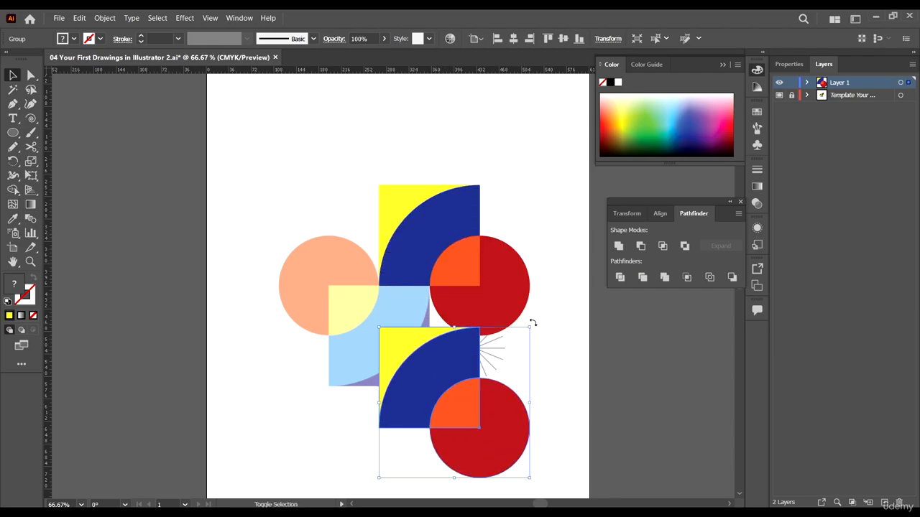
drag(533, 323, 392, 438)
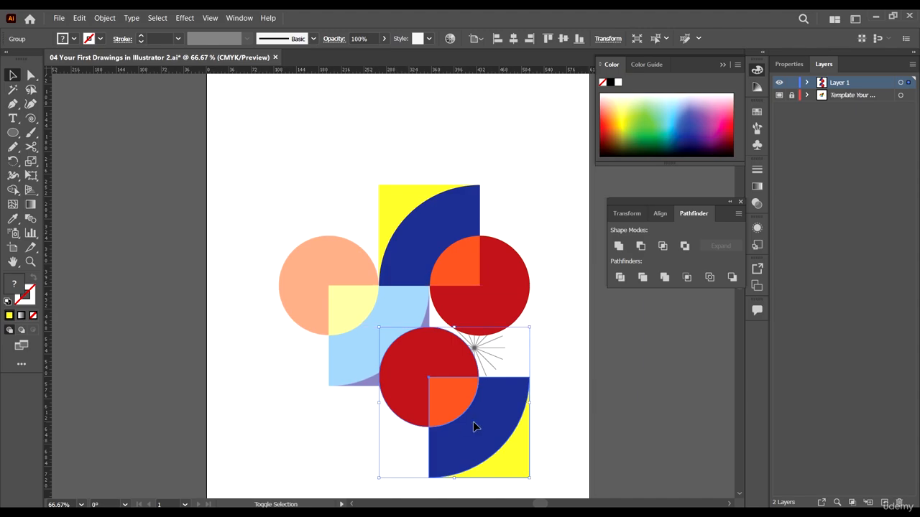
- Move the rotated copy over the template's pale shapes so its arc lines up with the original arc, and deselect it
drag(474, 426, 391, 336)
scroll(361, 299, up, 5)
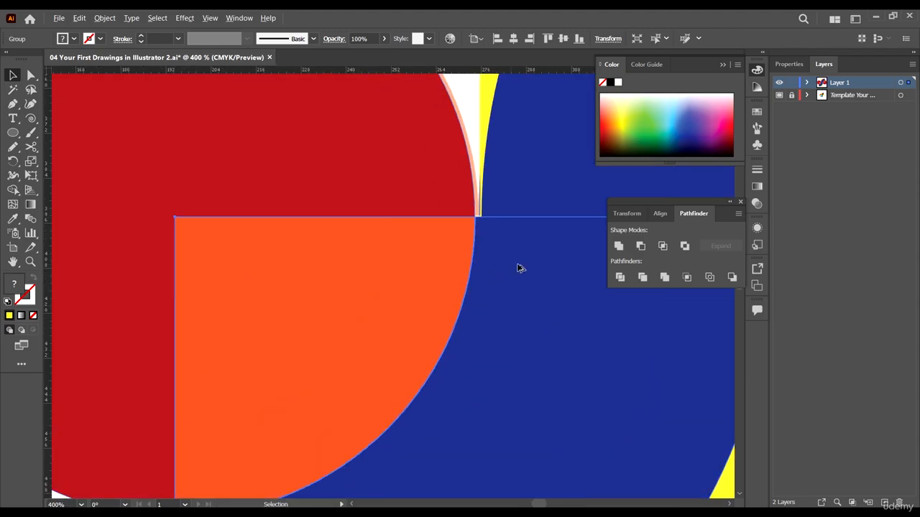
scroll(370, 205, down, 5)
scroll(472, 232, up, 8)
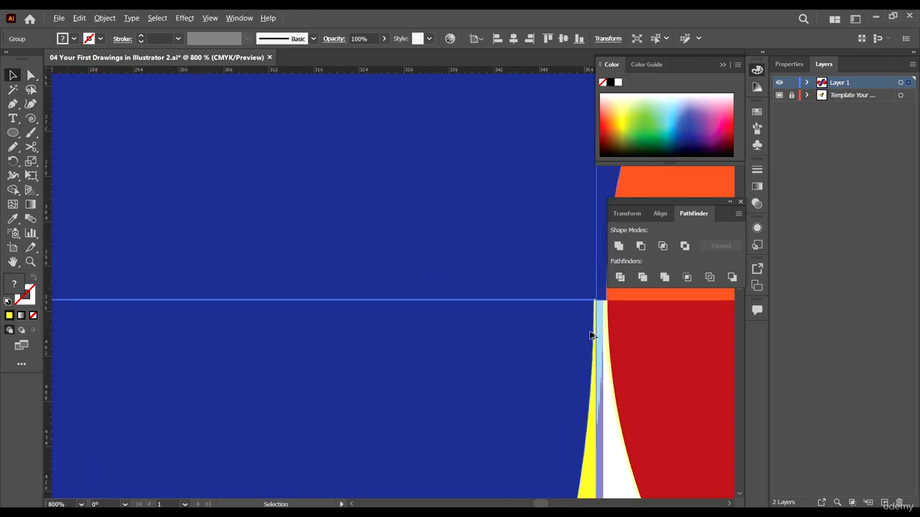
drag(565, 360, 576, 356)
scroll(523, 322, down, 7)
click(591, 393)
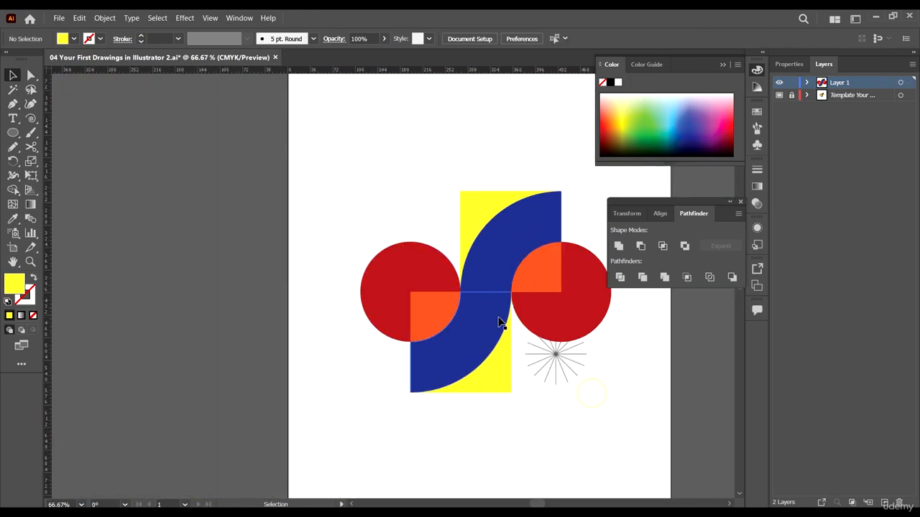
scroll(496, 322, up, 5)
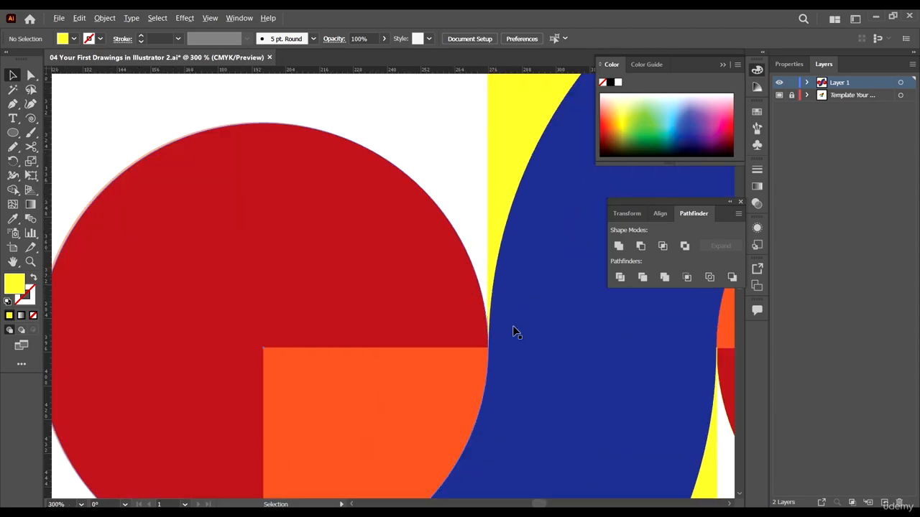
scroll(441, 293, down, 6)
scroll(464, 365, up, 2)
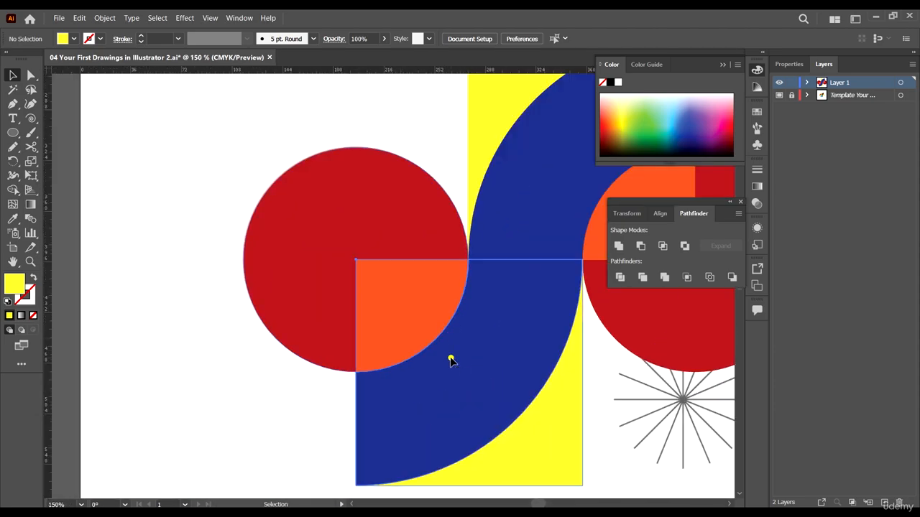
- Ungroup the rotated copy and swap the circle's fill and stroke to leave only a red outline
click(450, 359)
right_click(338, 262)
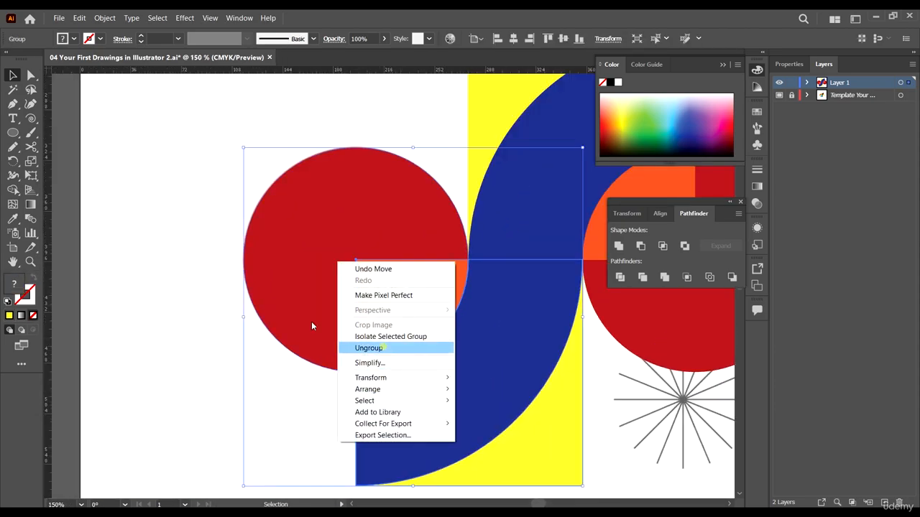
click(390, 336)
click(369, 160)
key(Escape)
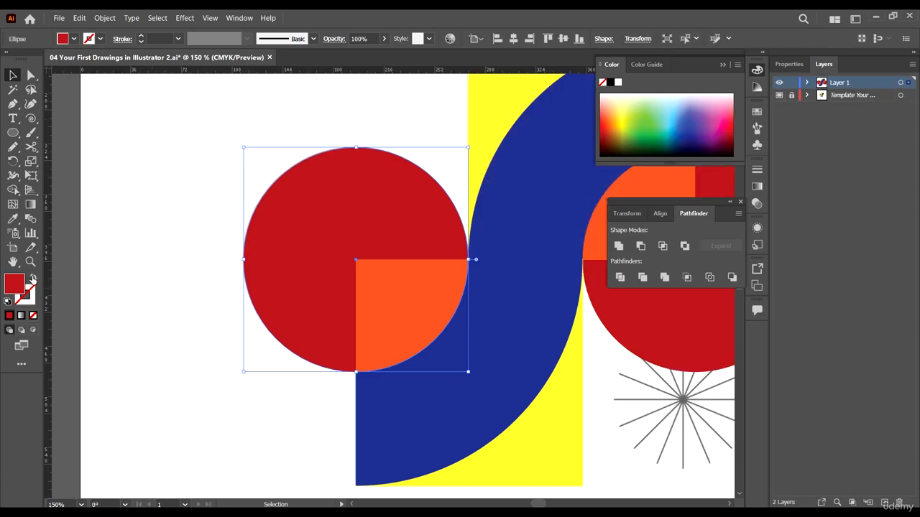
click(33, 279)
- Ungroup the copy's remaining quarter circle, arc and corner piece, and deselect them
click(388, 294)
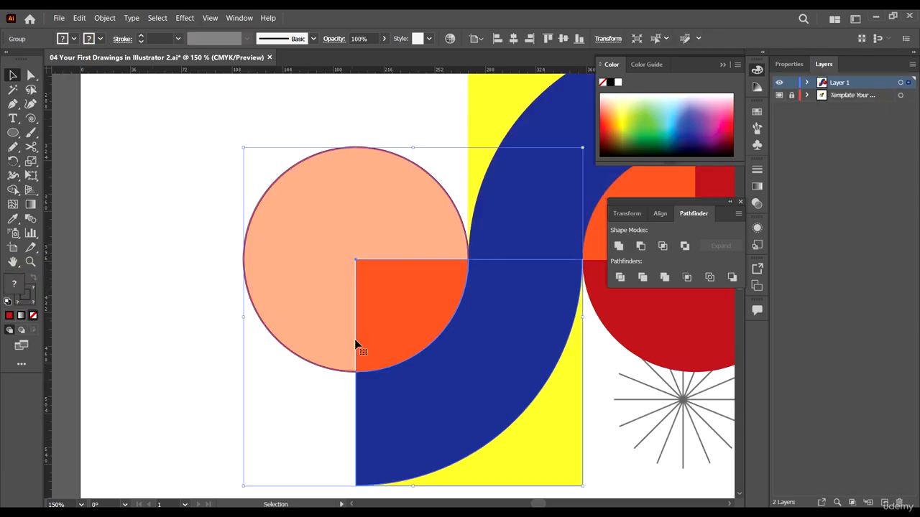
right_click(407, 322)
click(446, 407)
click(160, 295)
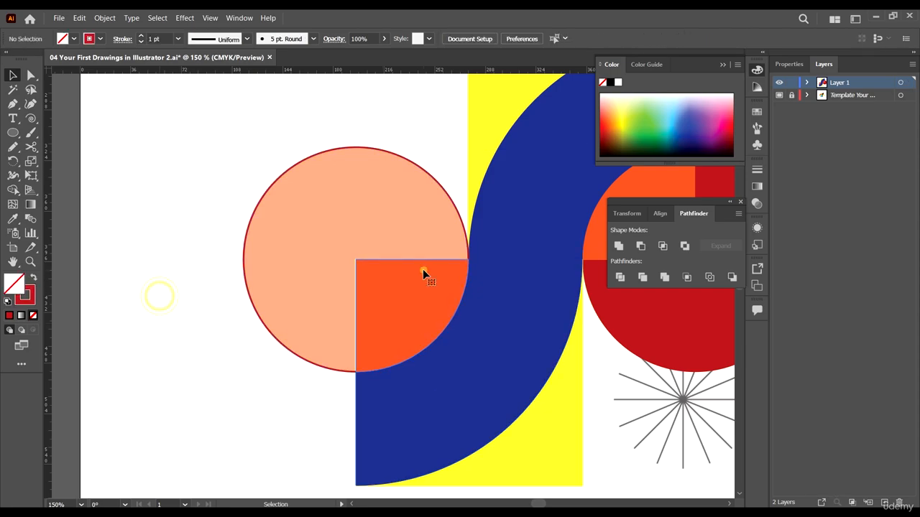
- Swap fill and stroke on the copy's quarter circle and arc to leave only orange and dark blue outlines
click(423, 272)
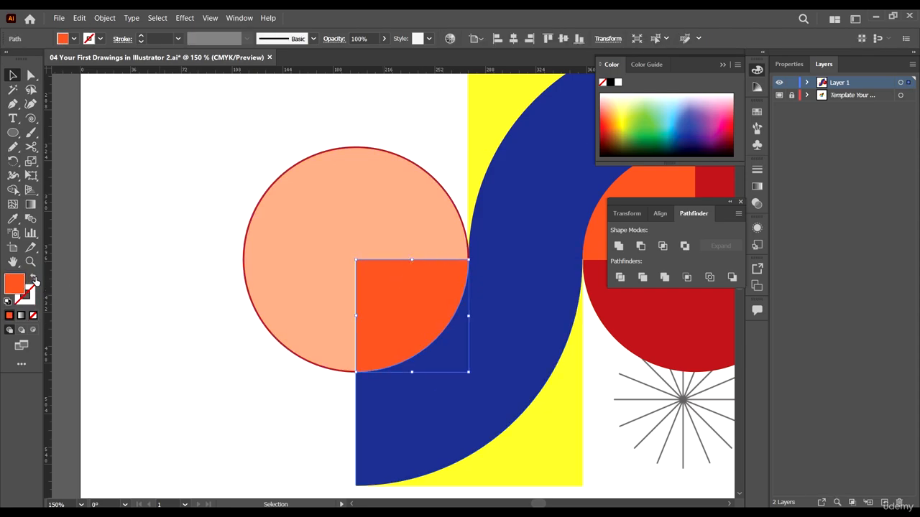
click(34, 278)
shift+click(491, 304)
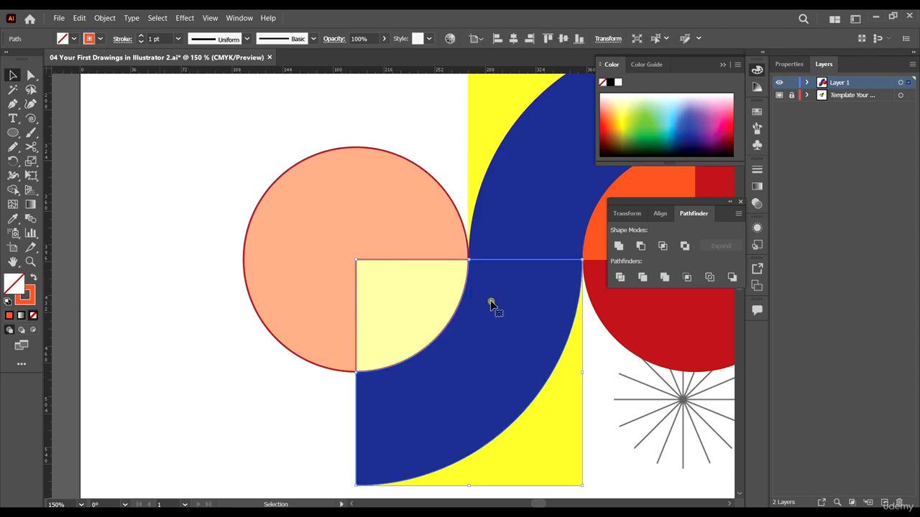
click(33, 278)
key(ctrl+minus)
key(ctrl+minus)
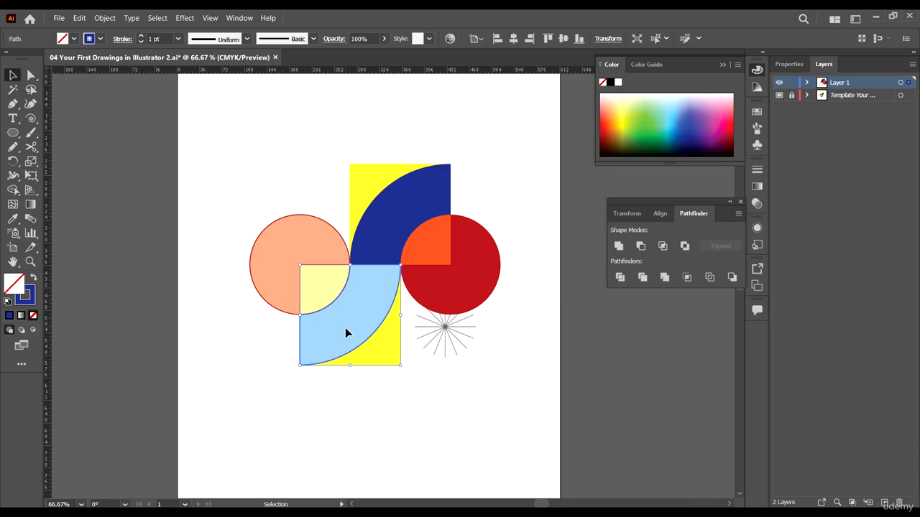
- Swap fill and stroke on the copy's corner piece to leave only a yellow outline, and deselect it
click(401, 337)
click(33, 277)
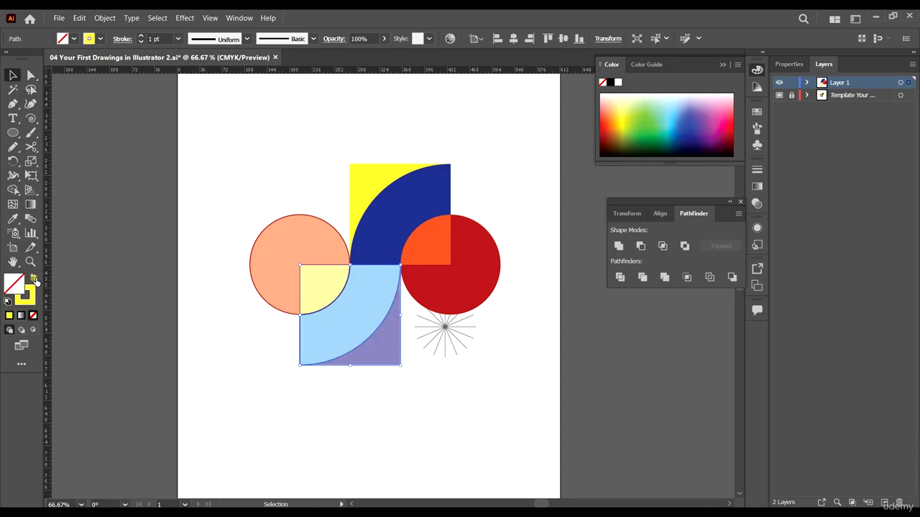
click(403, 405)
- Set the stroke of the copied circle to the lighter red C=0 M=90 Y=85 K=0
key(ctrl+plus)
click(337, 222)
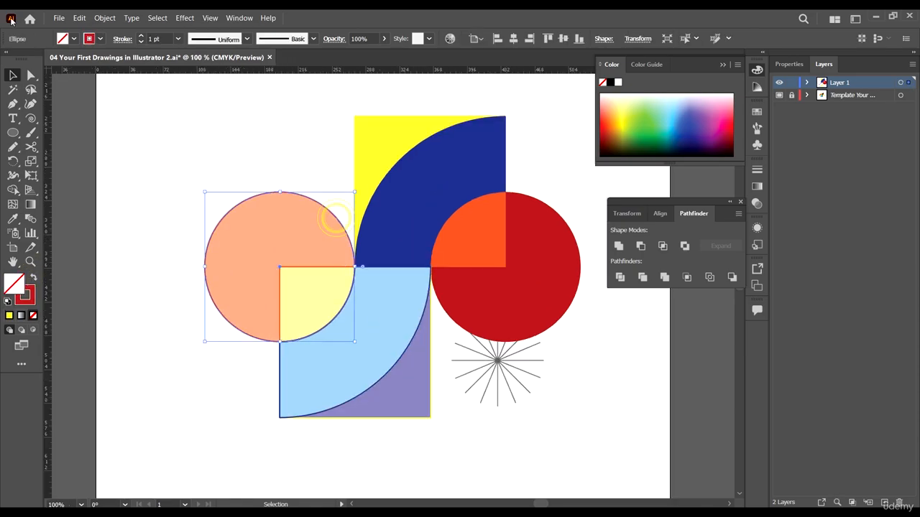
click(99, 40)
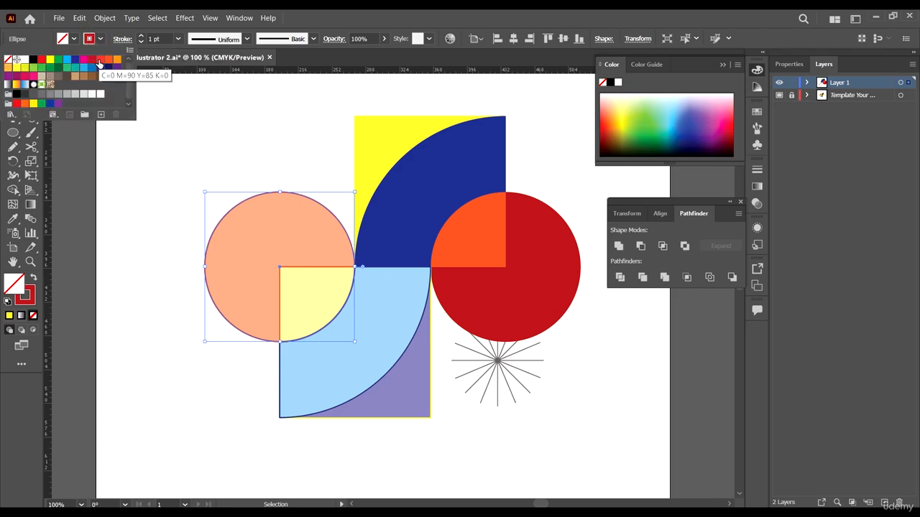
click(100, 61)
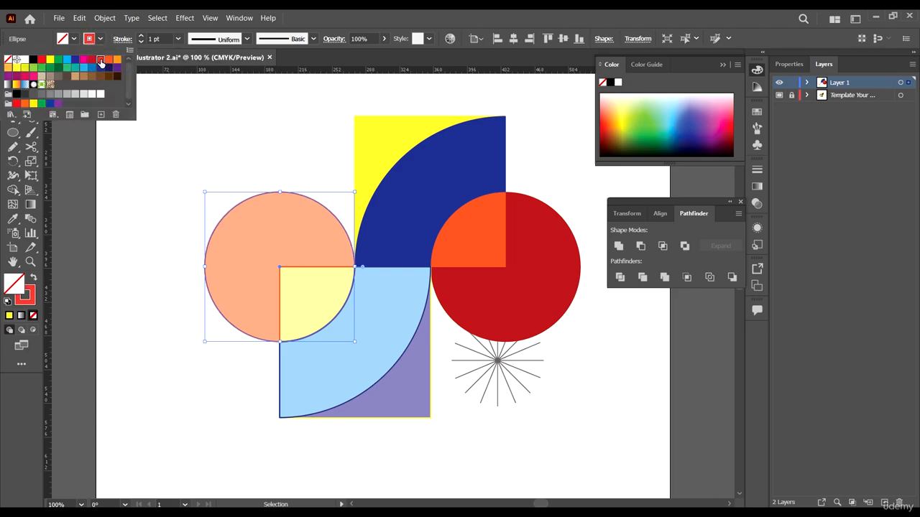
click(271, 145)
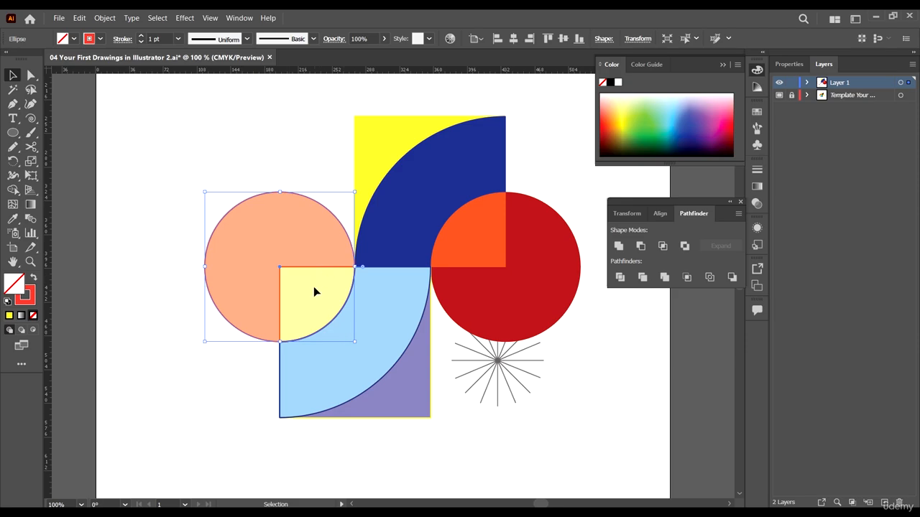
- Set the stroke of the quarter circle inside the copied circle to yellow
click(313, 286)
click(321, 271)
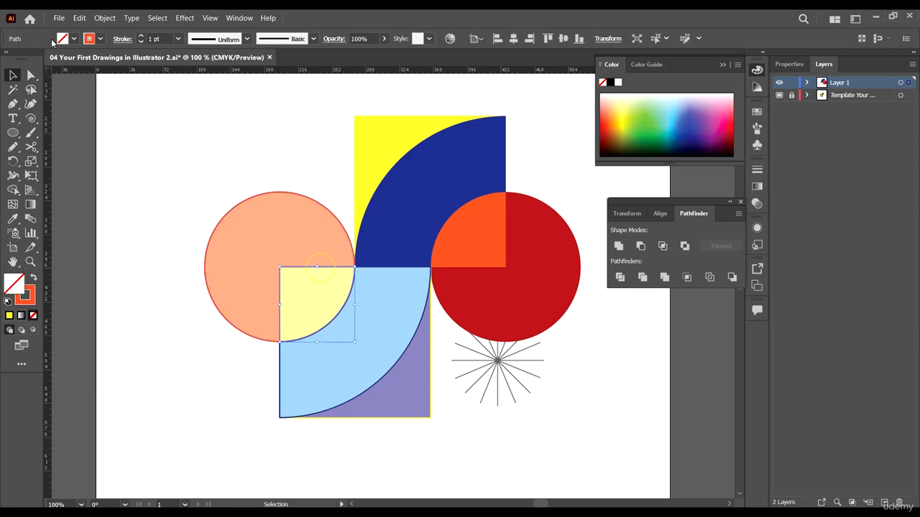
click(98, 38)
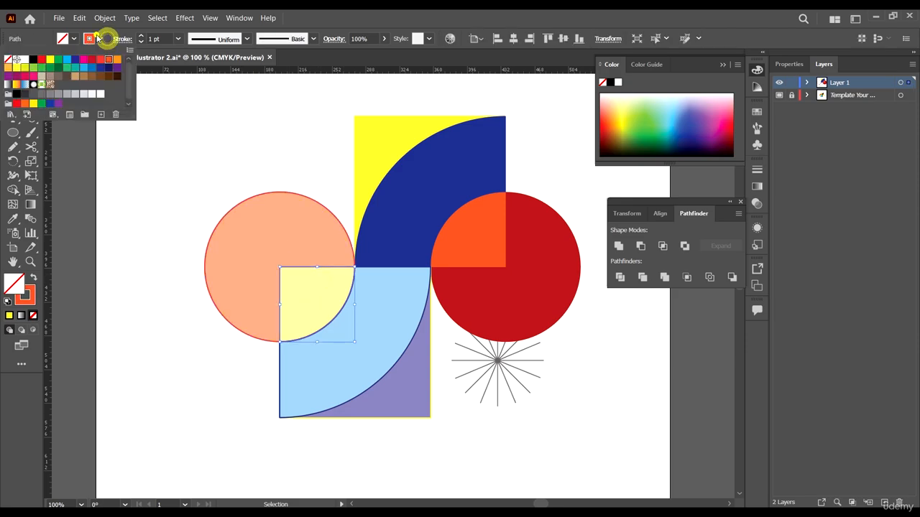
click(49, 60)
click(168, 368)
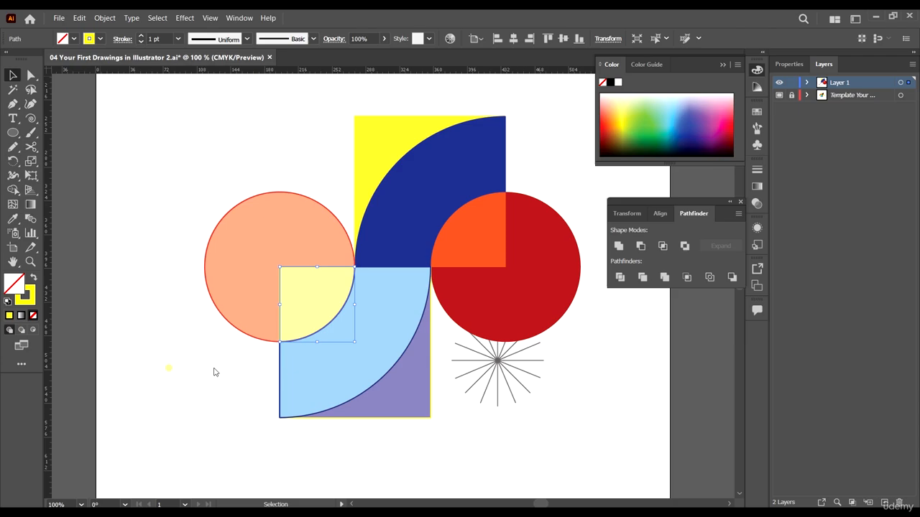
- Set the stroke of the copied arc to light blue
click(375, 385)
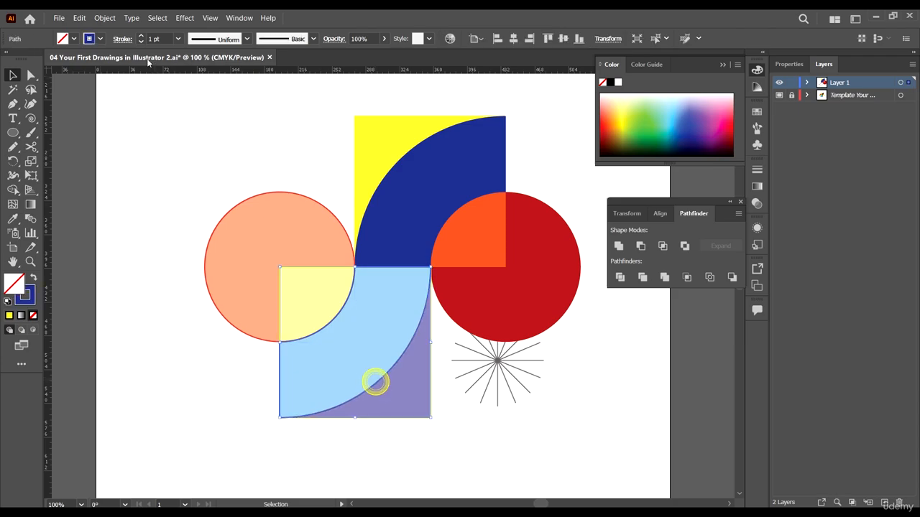
click(101, 38)
click(83, 69)
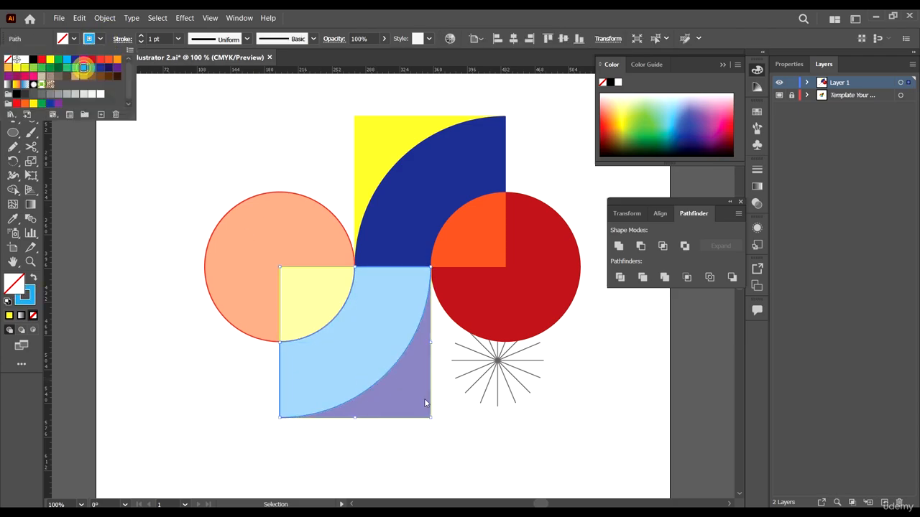
- Give the copy's lower corner piece the dark blue of the upper arc and swap its stroke and fill
click(435, 413)
click(429, 397)
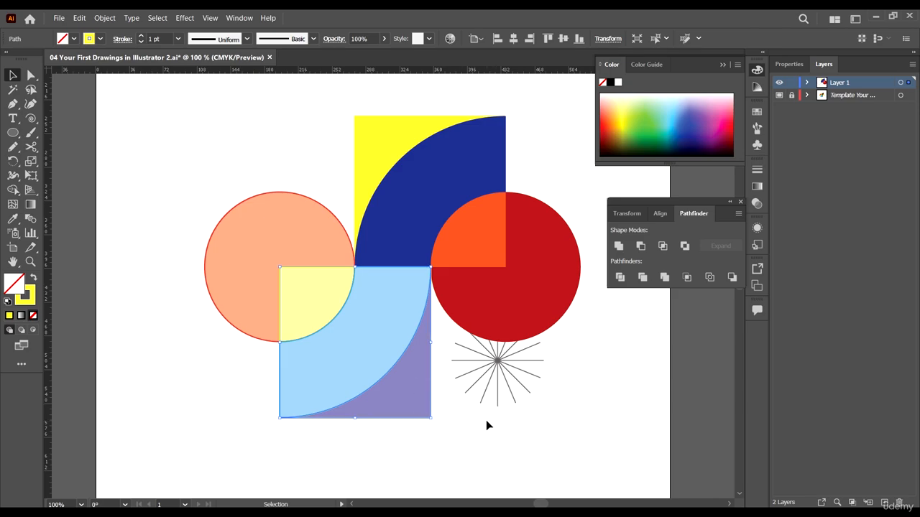
click(487, 420)
click(415, 395)
click(101, 38)
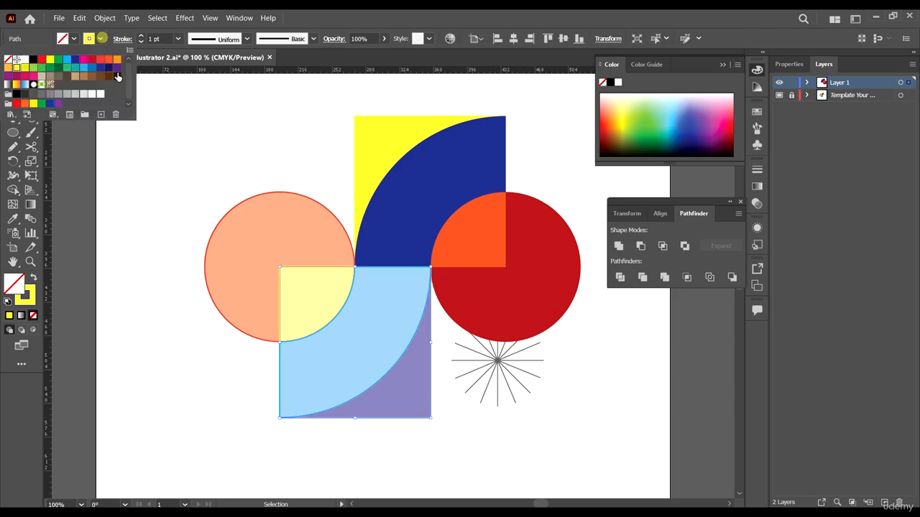
click(101, 69)
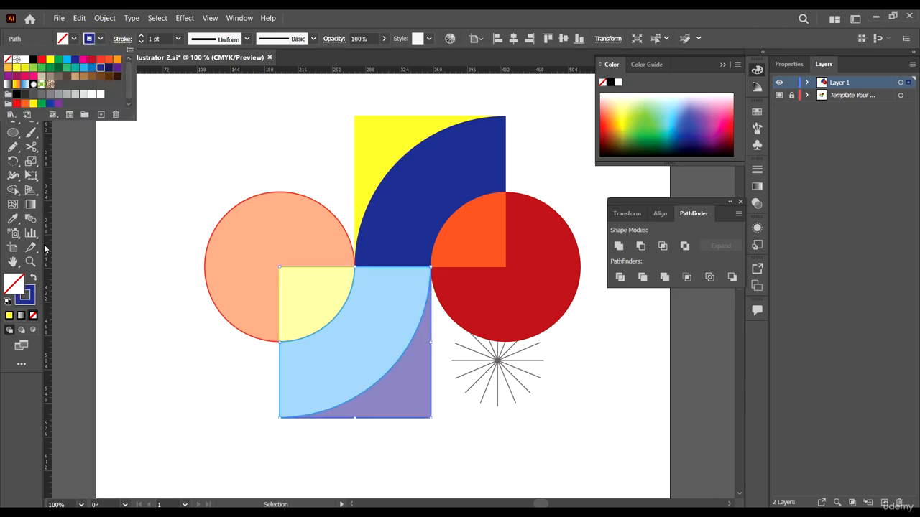
click(31, 279)
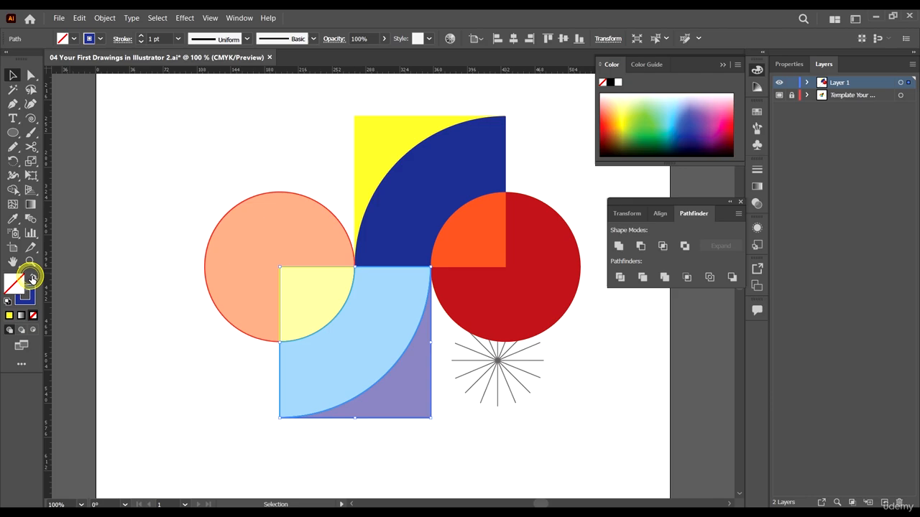
- Swap stroke and fill on the copy's light blue arc, yellow quarter circle and lighter red circle so each is solid
click(296, 362)
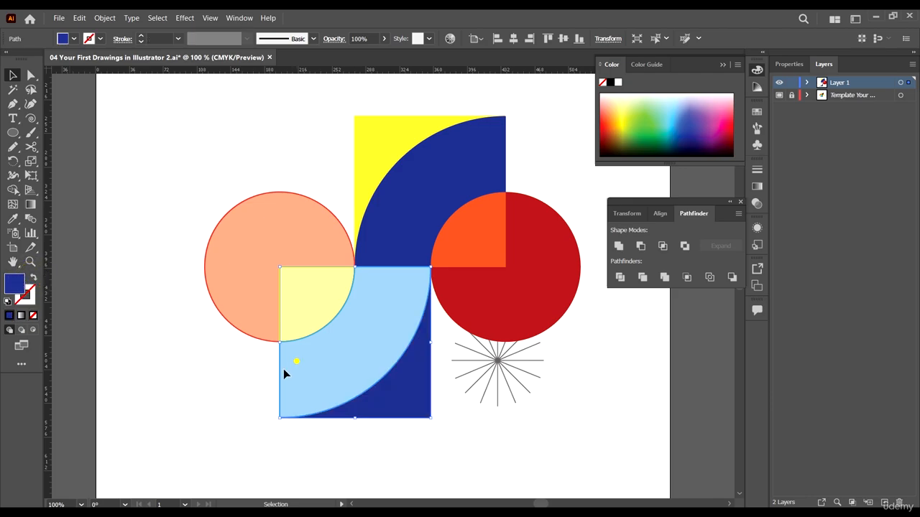
click(35, 279)
key(ctrl+shift+a)
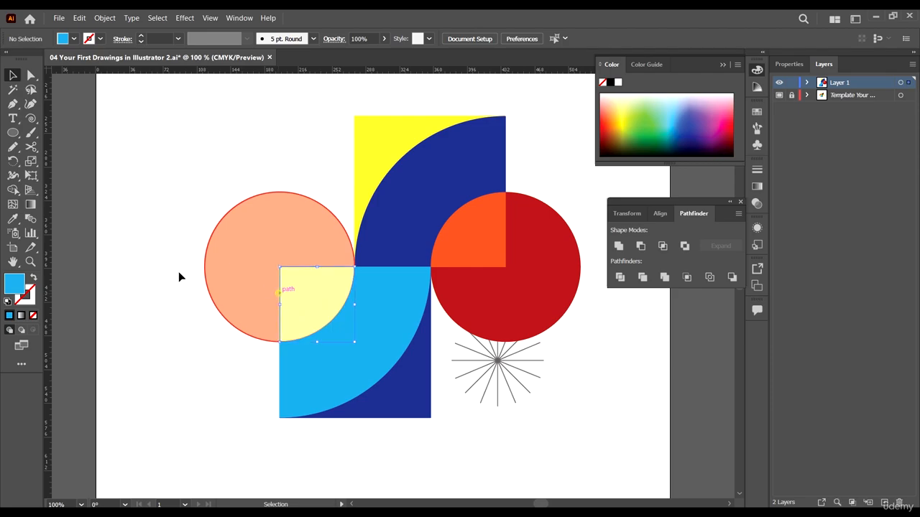
click(32, 279)
click(224, 262)
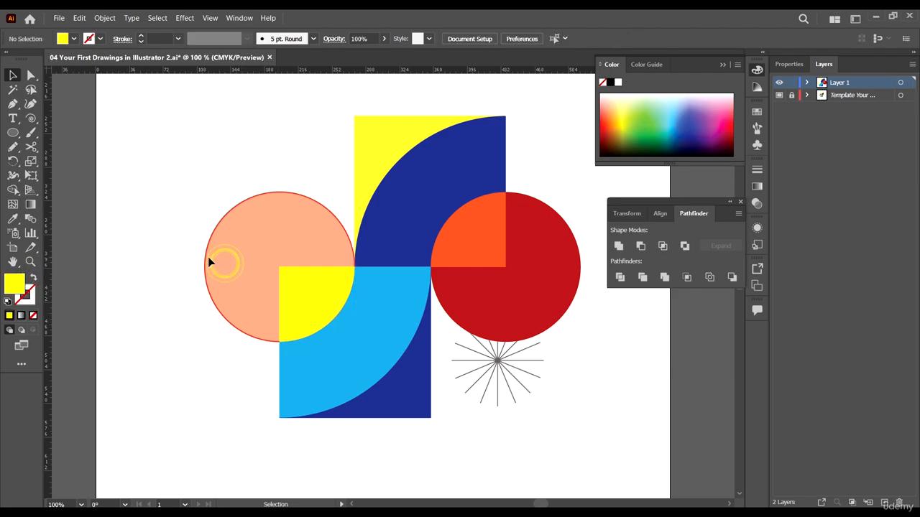
click(208, 262)
click(34, 279)
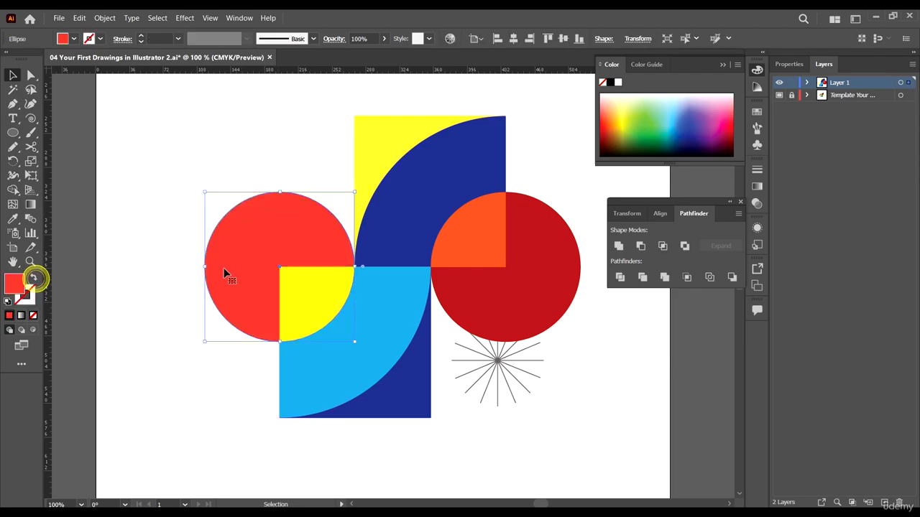
- Draw a straight line over the template starburst's horizontal ray with the Line Segment tool and give it a black stroke
scroll(333, 328, down, 1)
scroll(450, 365, down, 3)
scroll(472, 362, up, 2)
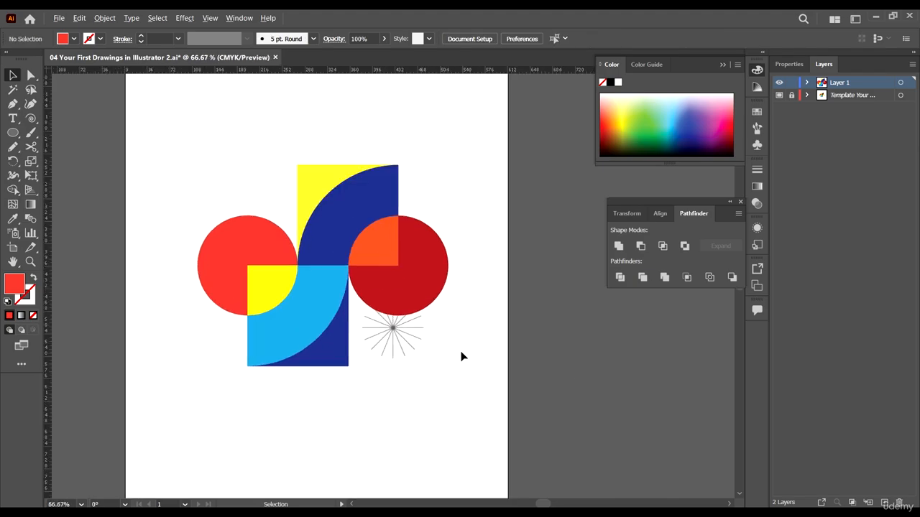
scroll(400, 353, up, 2)
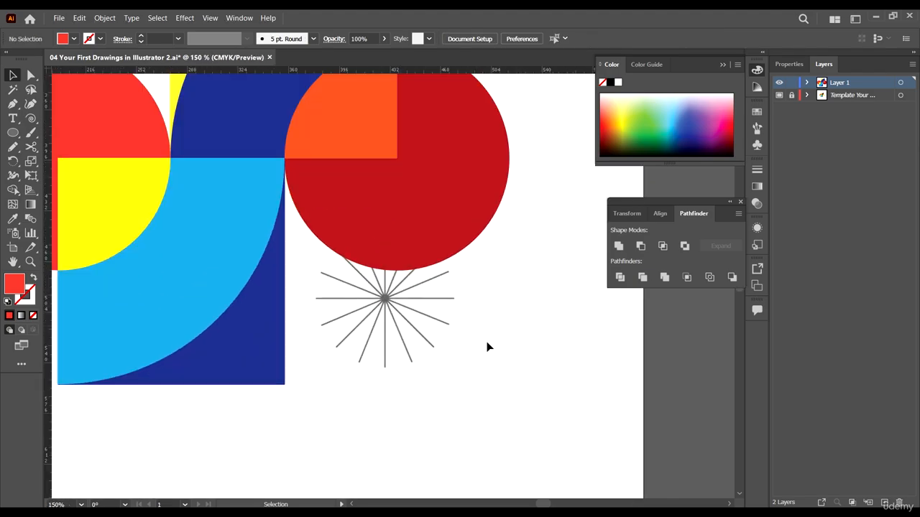
click(27, 119)
click(88, 119)
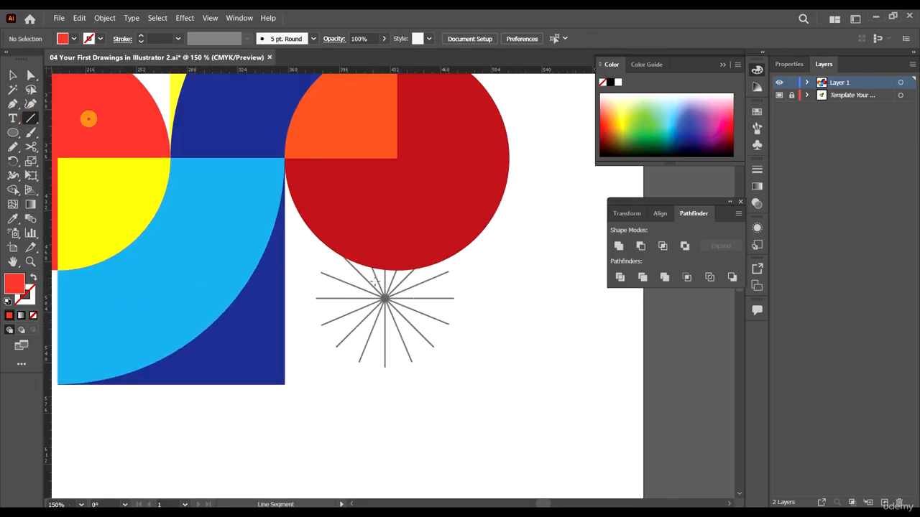
scroll(413, 370, up, 2)
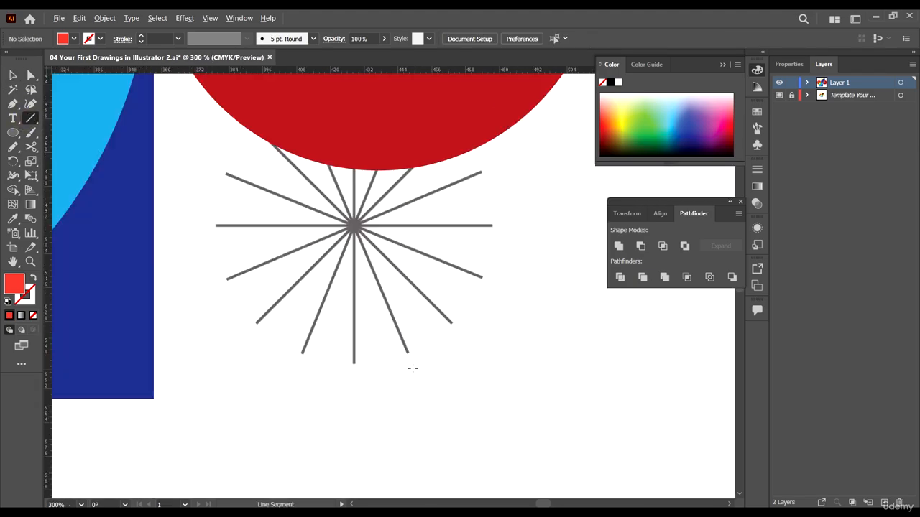
click(213, 226)
click(487, 299)
drag(214, 226, 490, 237)
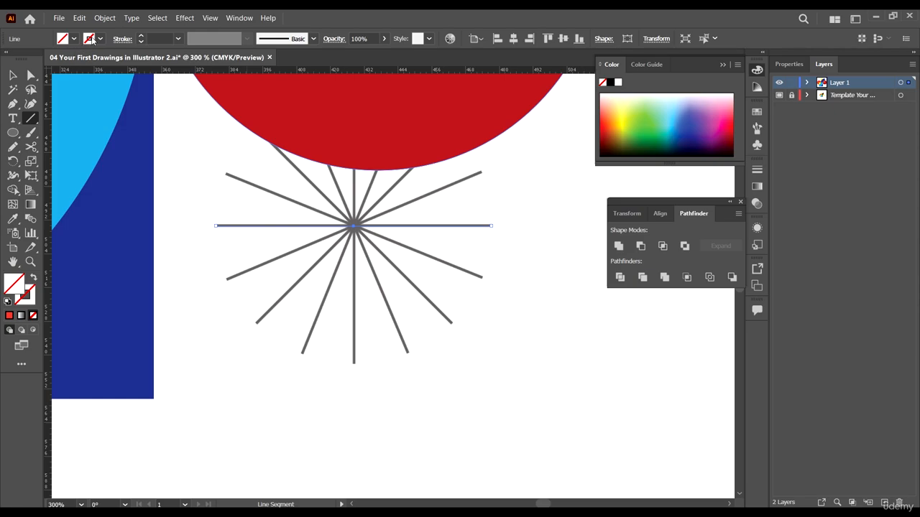
click(92, 39)
click(31, 64)
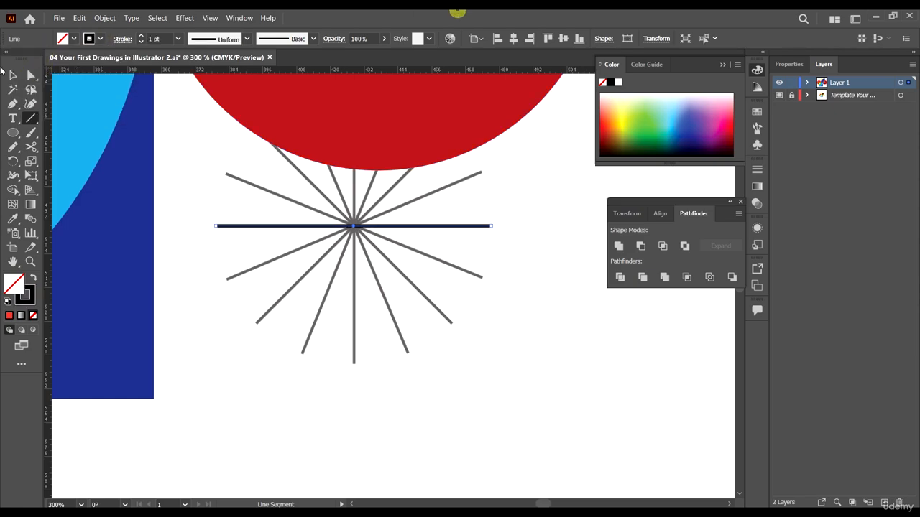
- Duplicate the black horizontal line rotated 90° about its centre to cover the starburst's vertical ray
click(12, 75)
click(453, 304)
scroll(508, 281, up, 1)
drag(506, 287, 422, 222)
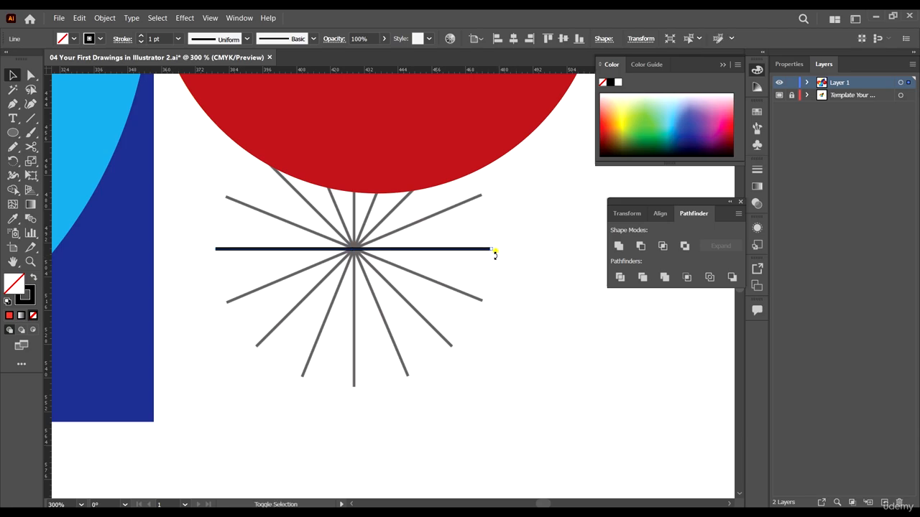
drag(496, 250, 371, 371)
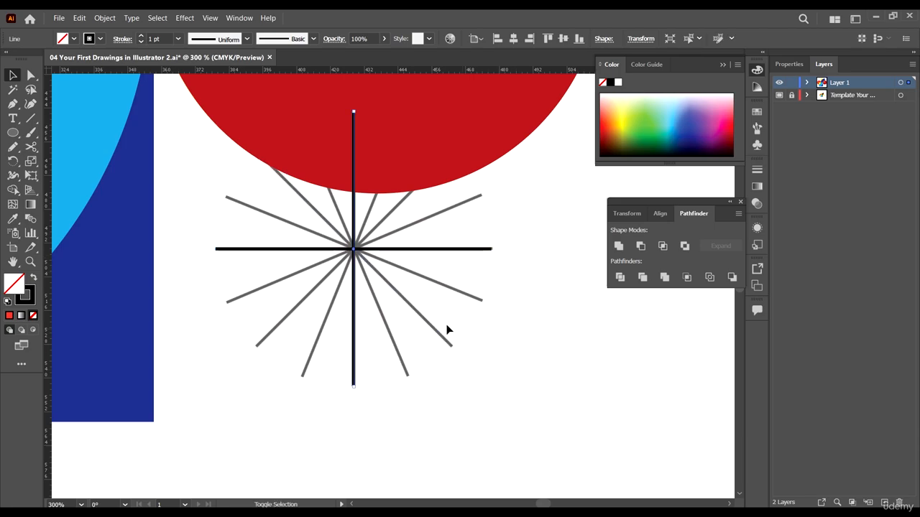
- Select both crossed black lines and rotate a copy of them onto the starburst's diagonal rays
key(ctrl+plus)
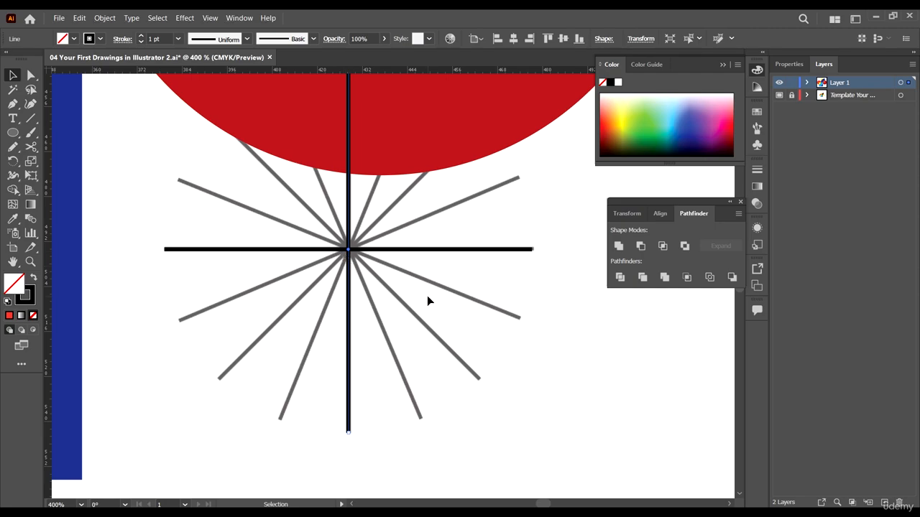
drag(390, 281, 334, 240)
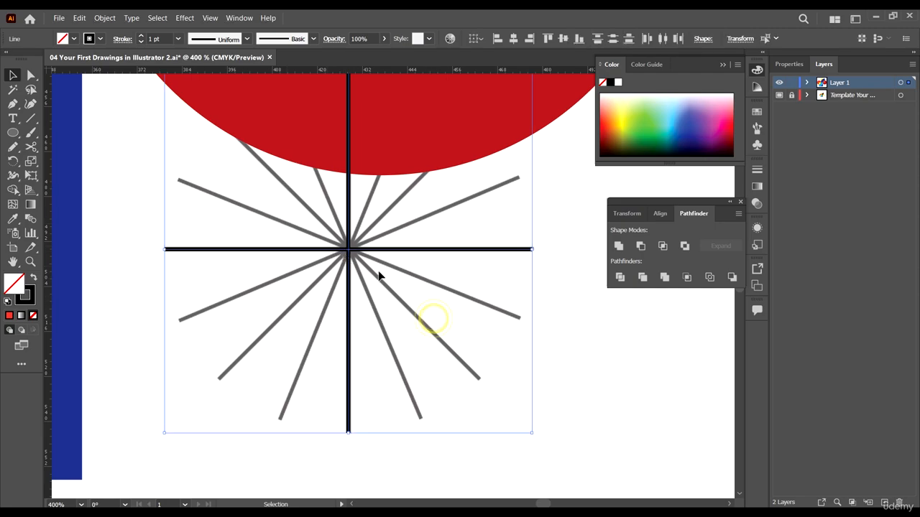
click(429, 303)
drag(401, 301, 323, 248)
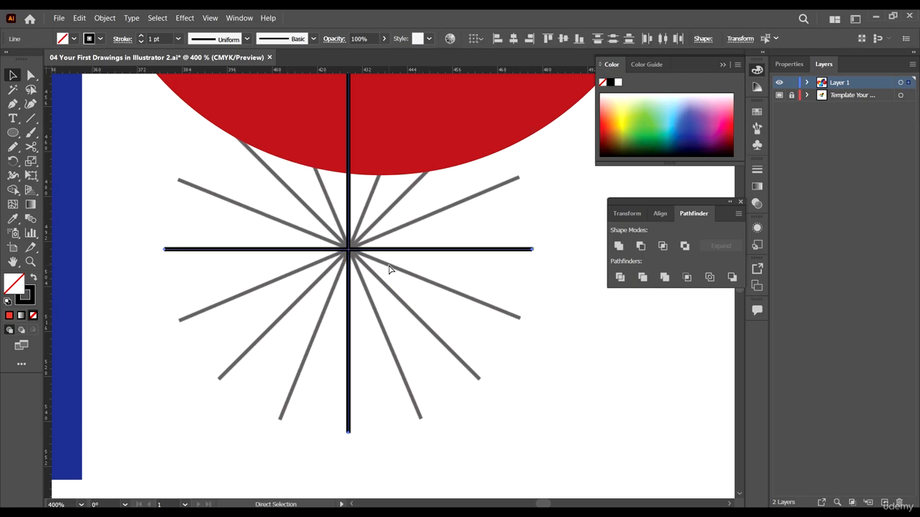
key(v)
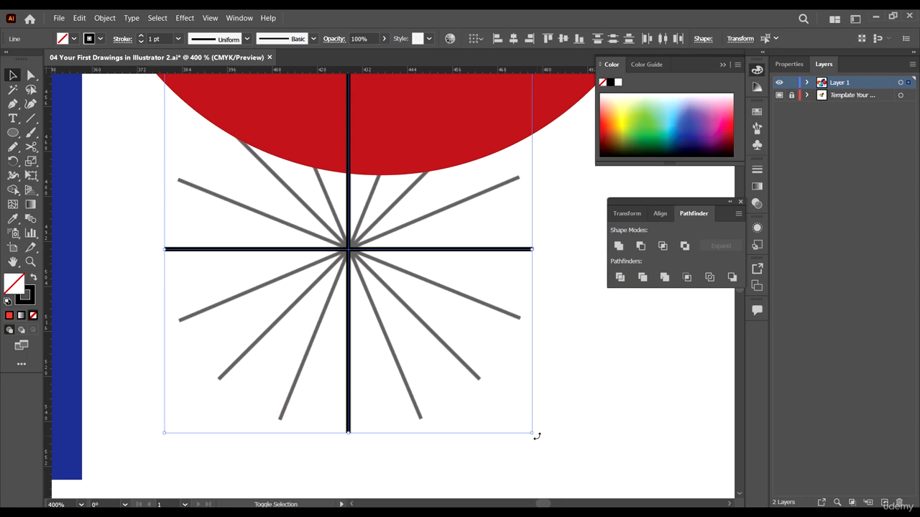
drag(535, 436, 325, 437)
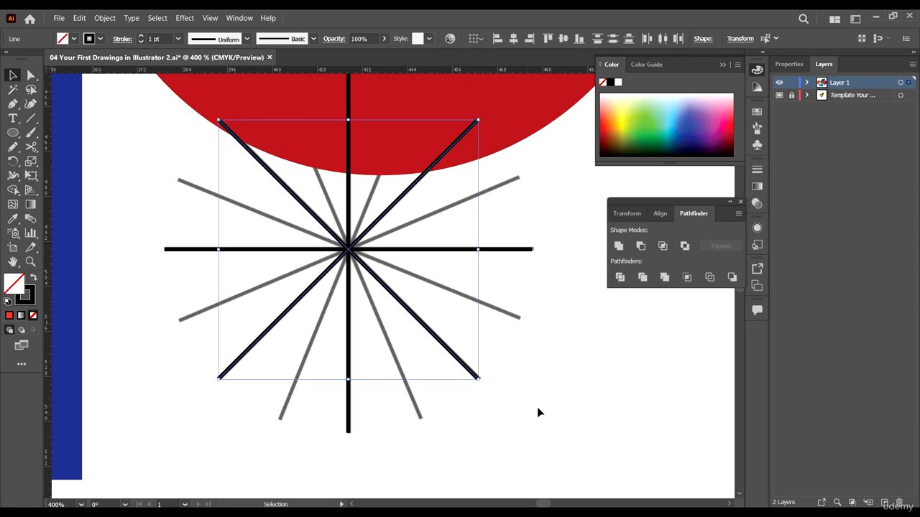
- Select all four black lines, rotate a copy of them onto the starburst's remaining rays, and deselect
drag(511, 426, 279, 229)
key(a)
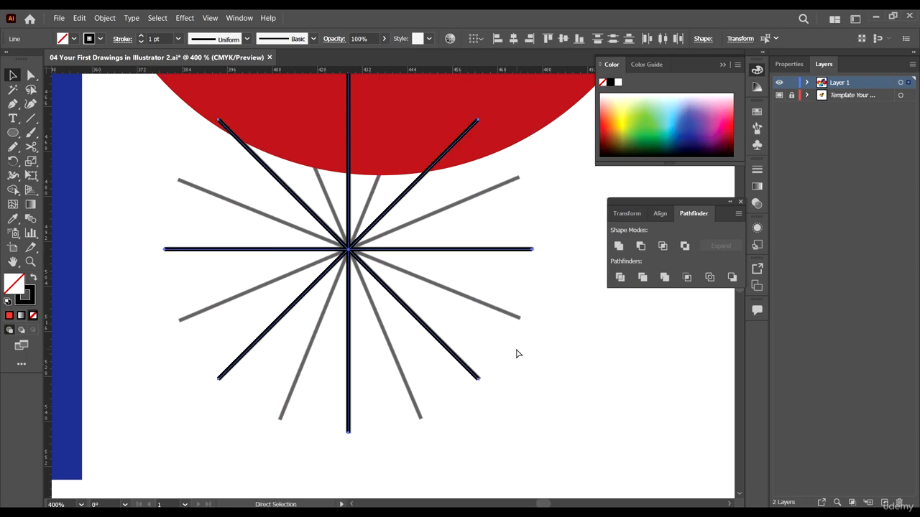
key(v)
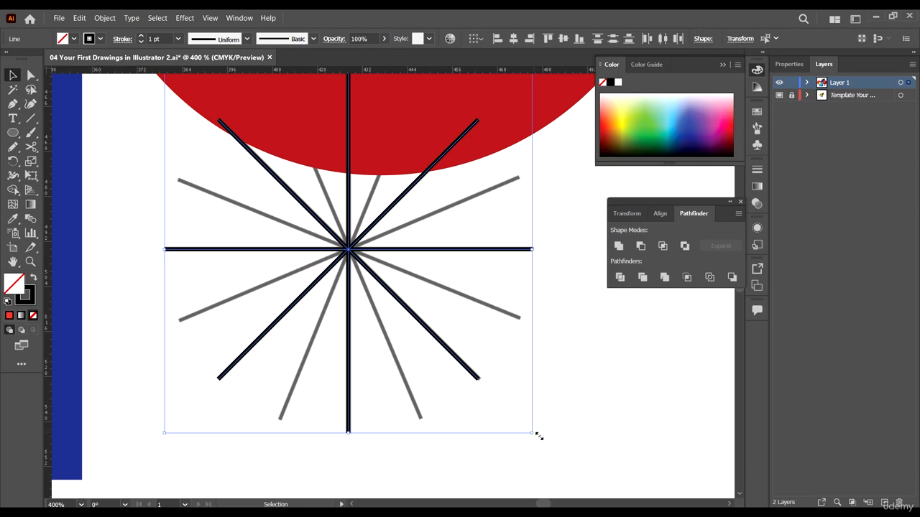
drag(534, 433, 443, 469)
click(505, 419)
- Hide the template layer so only the rebuilt artwork shows, and save the document
scroll(496, 278, down, 2)
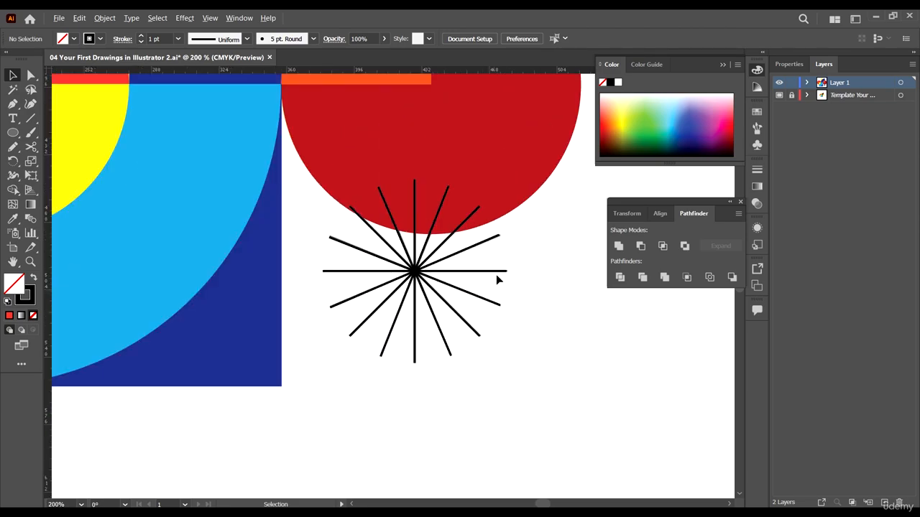
scroll(526, 235, down, 2)
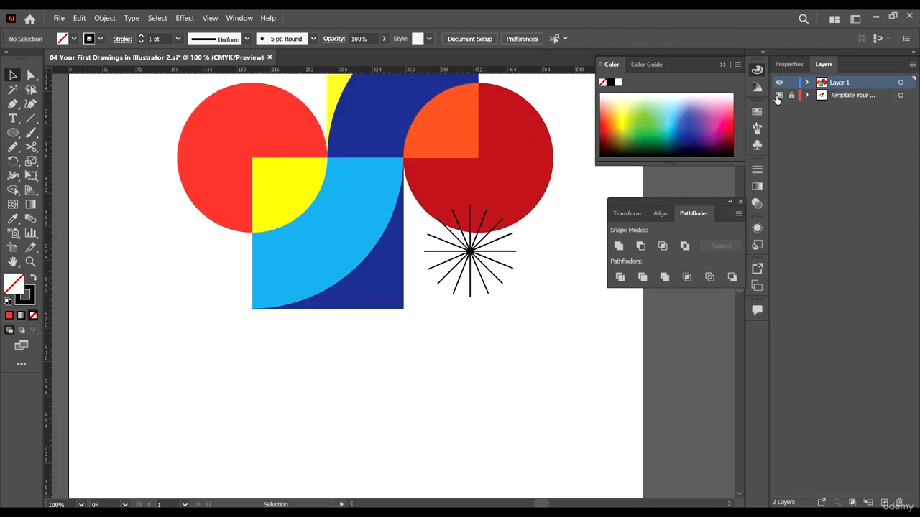
click(779, 95)
scroll(471, 223, down, 2)
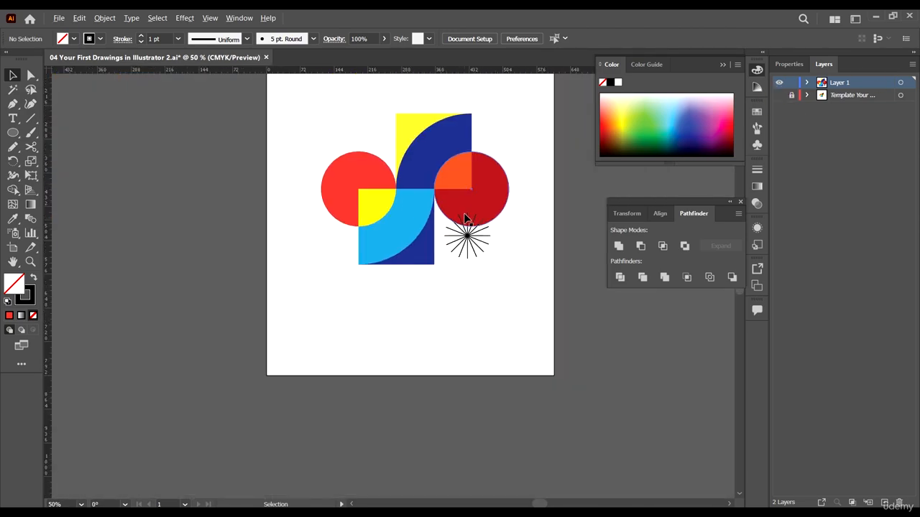
click(608, 205)
key(a)
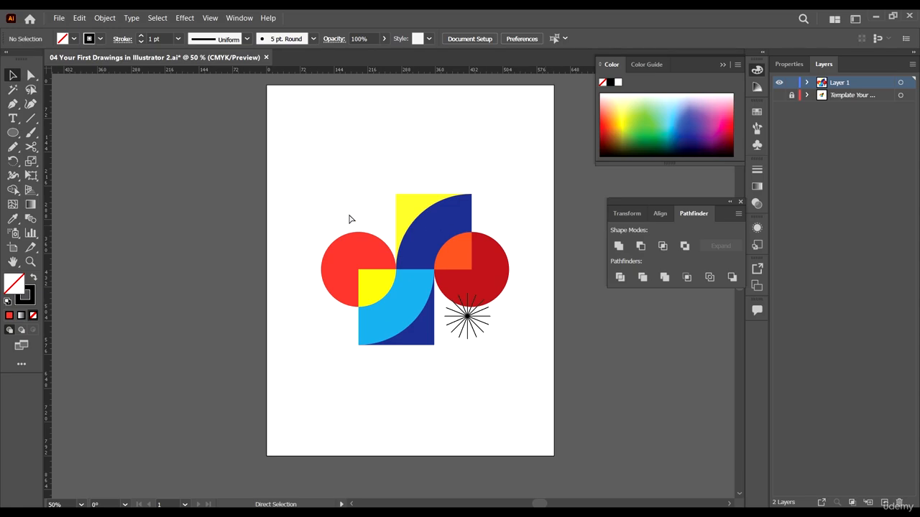
key(v)
- Check the finished artwork up close and as a whole, and close the floating Pathfinder panel
scroll(386, 273, up, 4)
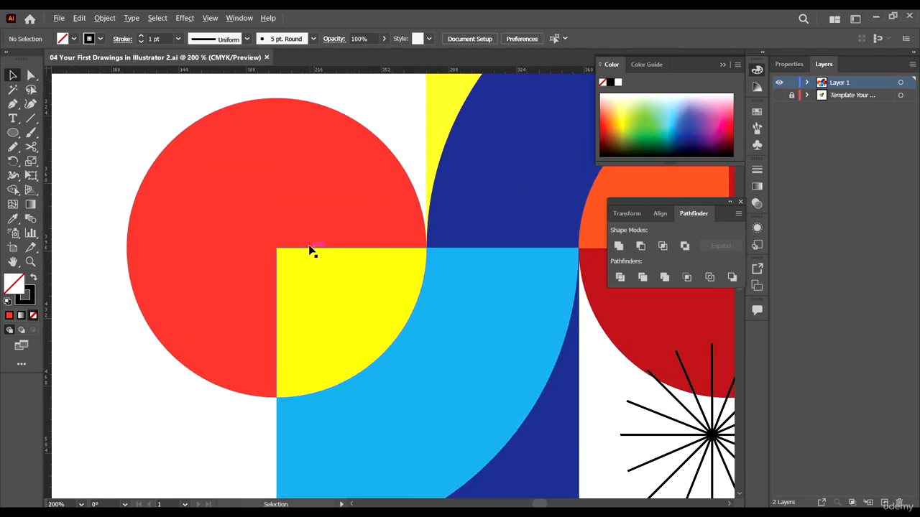
scroll(311, 250, down, 4)
scroll(308, 206, up, 2)
scroll(413, 248, down, 1)
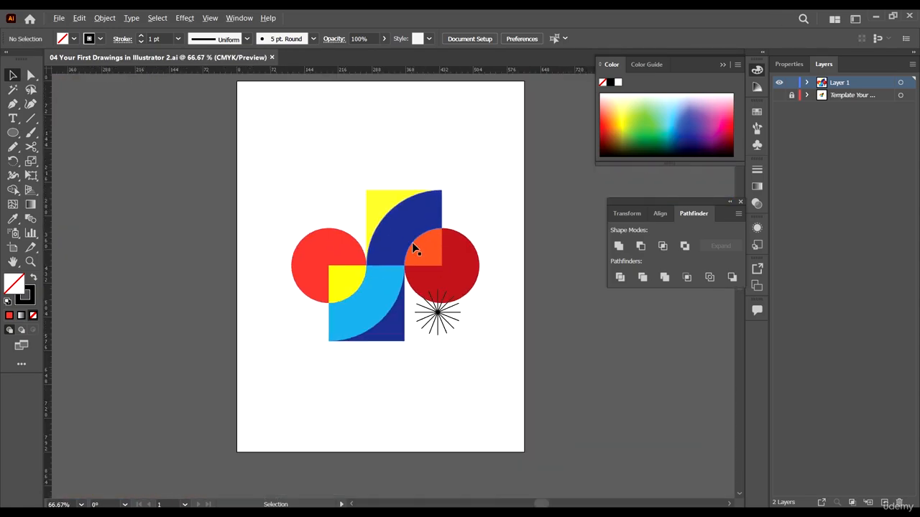
scroll(412, 242, down, 1)
drag(712, 209, 671, 235)
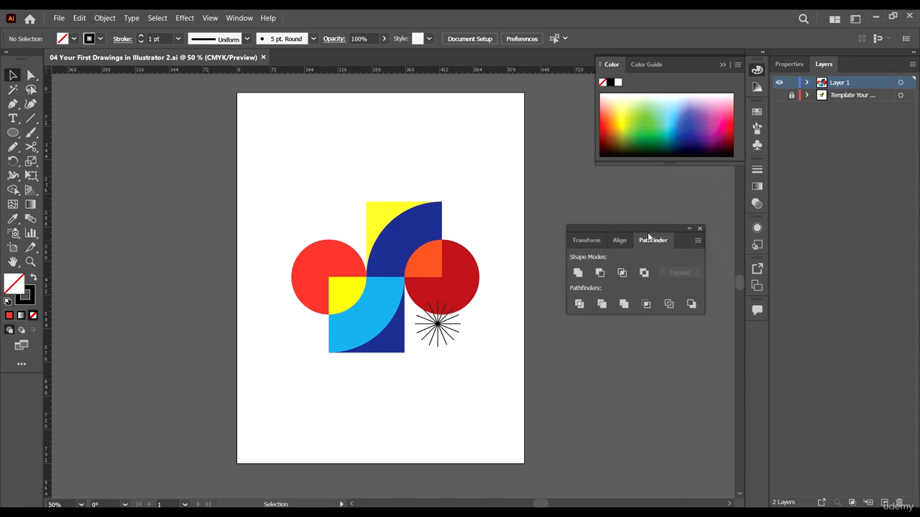
click(698, 229)
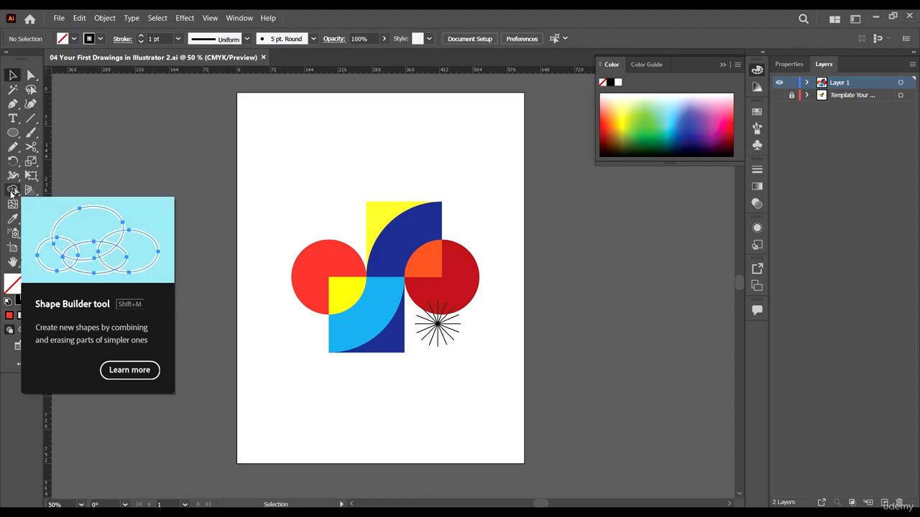